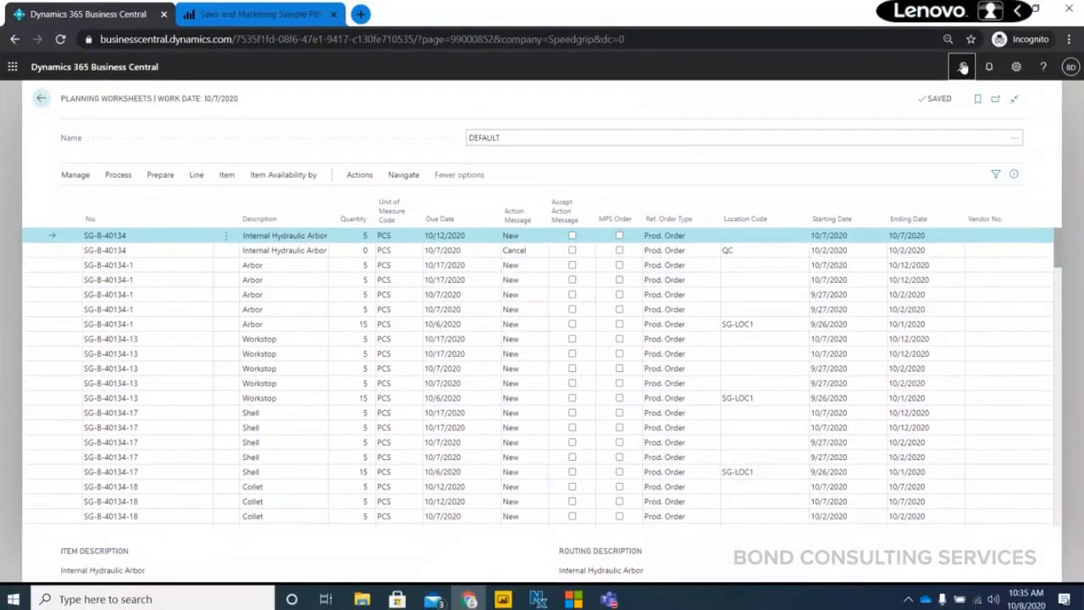
# Search for 'released' and open the Released Production Orders list.
pyautogui.click(962, 68)
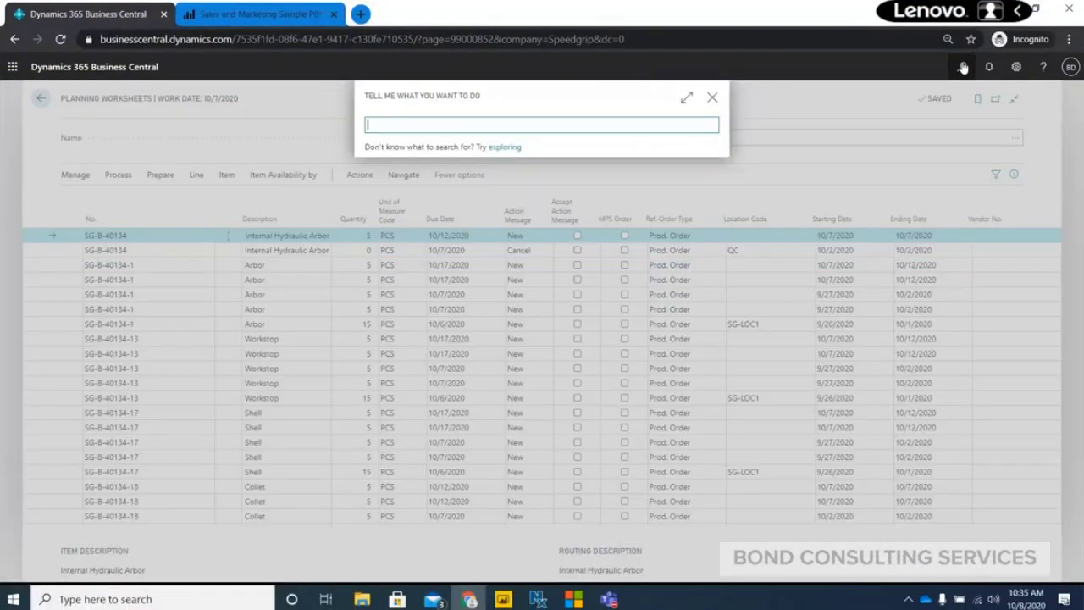
pyautogui.write('released')
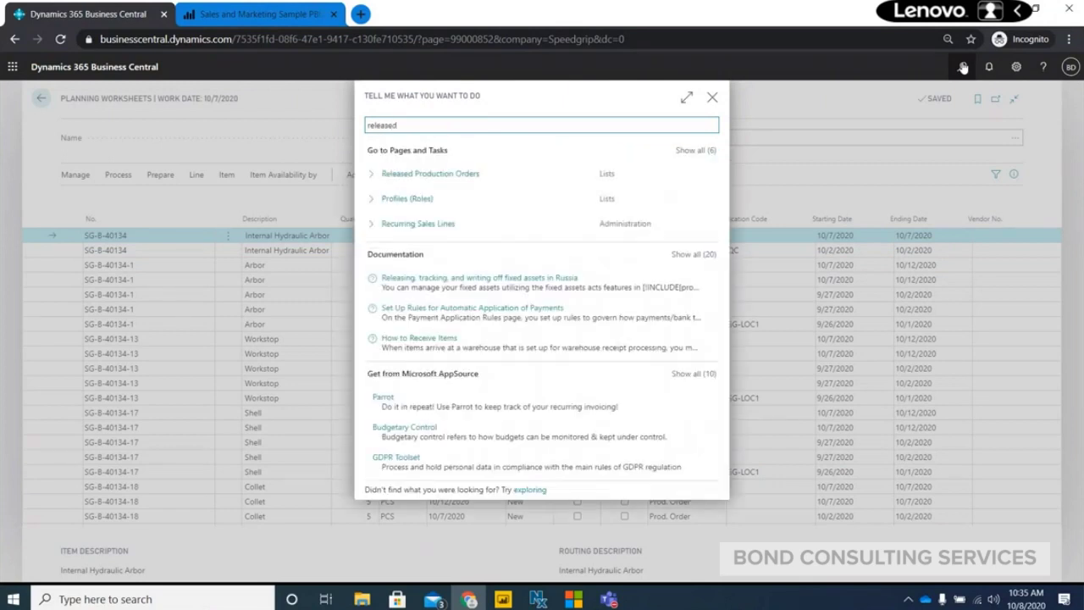
pyautogui.click(474, 173)
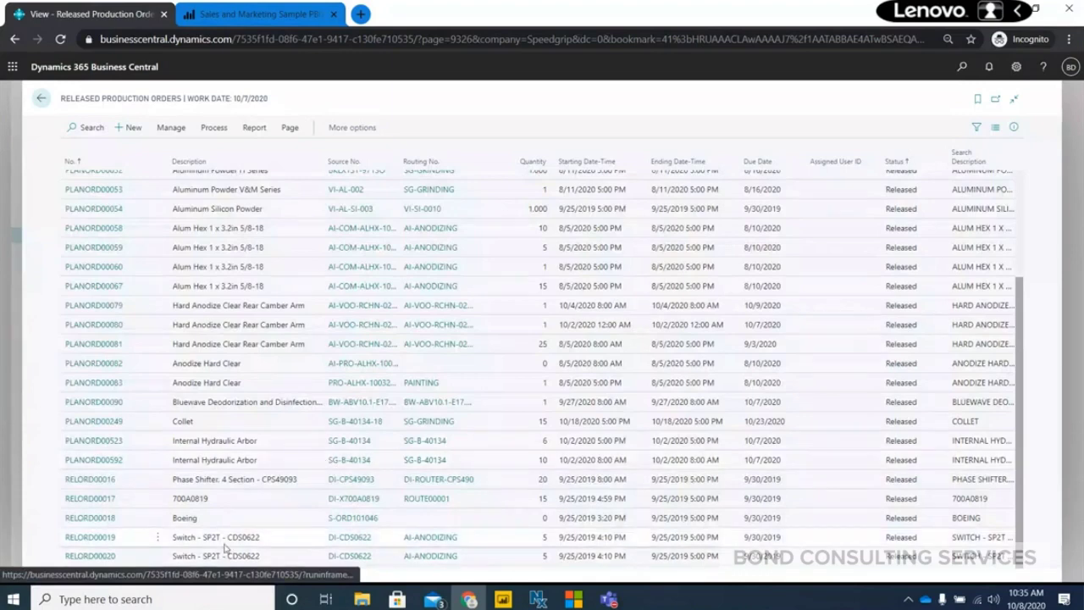
# Open released production order PLANORD00592 for the Internal Hydraulic Arbor.
pyautogui.click(104, 459)
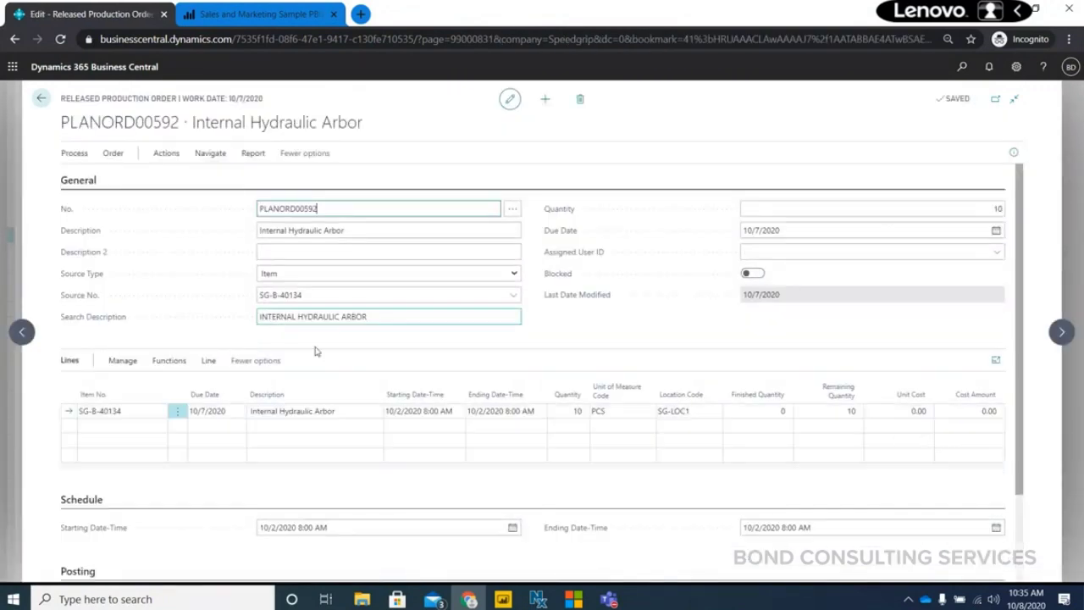
pyautogui.click(339, 317)
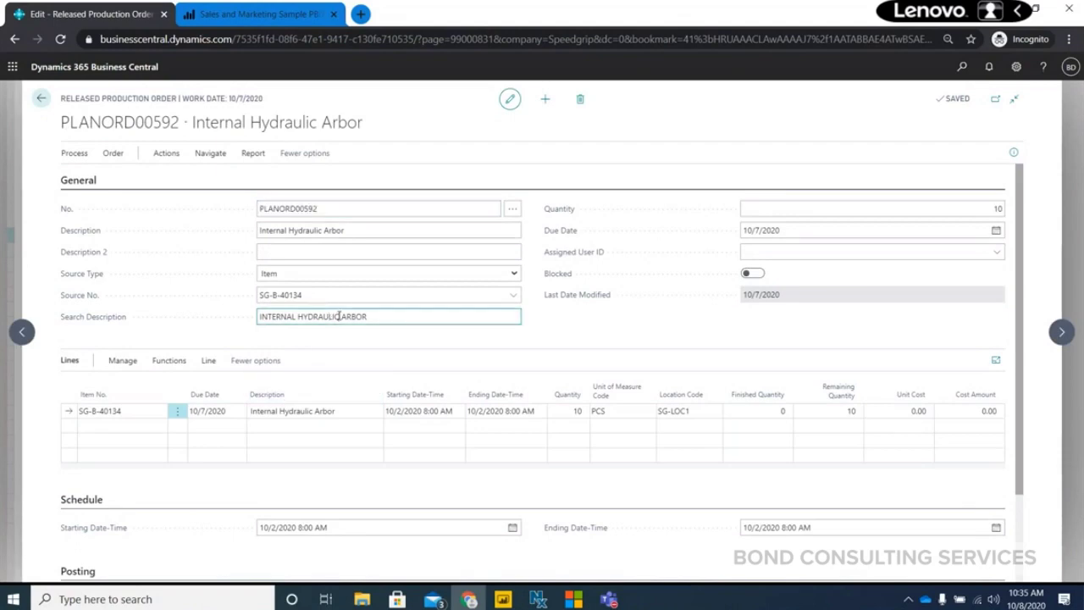
pyautogui.moveTo(348, 205); pyautogui.dragTo(245, 201)
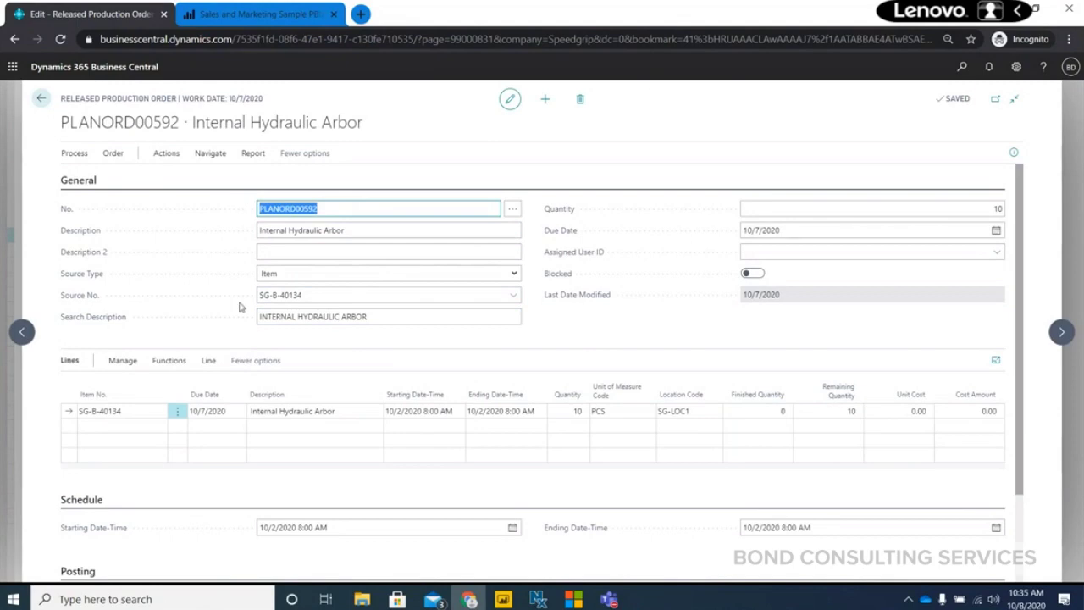
pyautogui.click(290, 411)
pyautogui.click(290, 411)
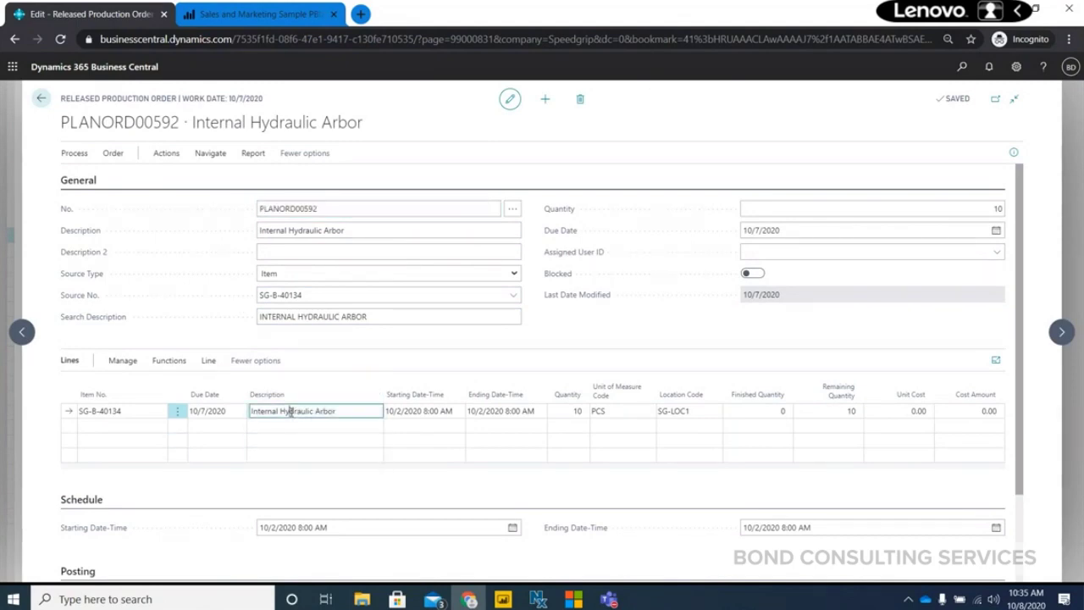
# Review the routing operations for the order's SG-B-40134 line, then close the routing.
pyautogui.click(209, 360)
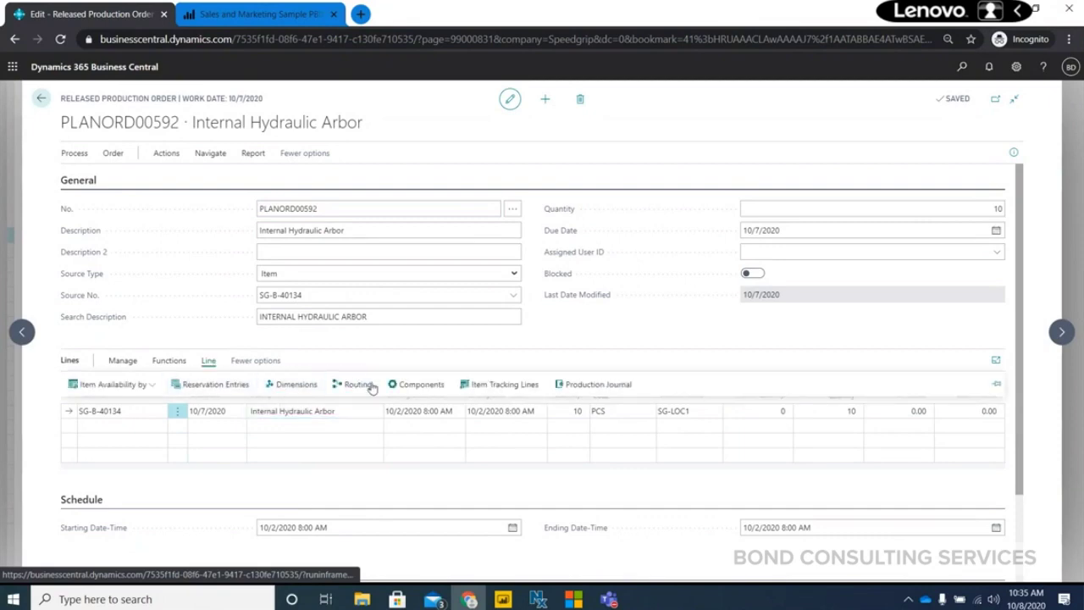
pyautogui.click(363, 385)
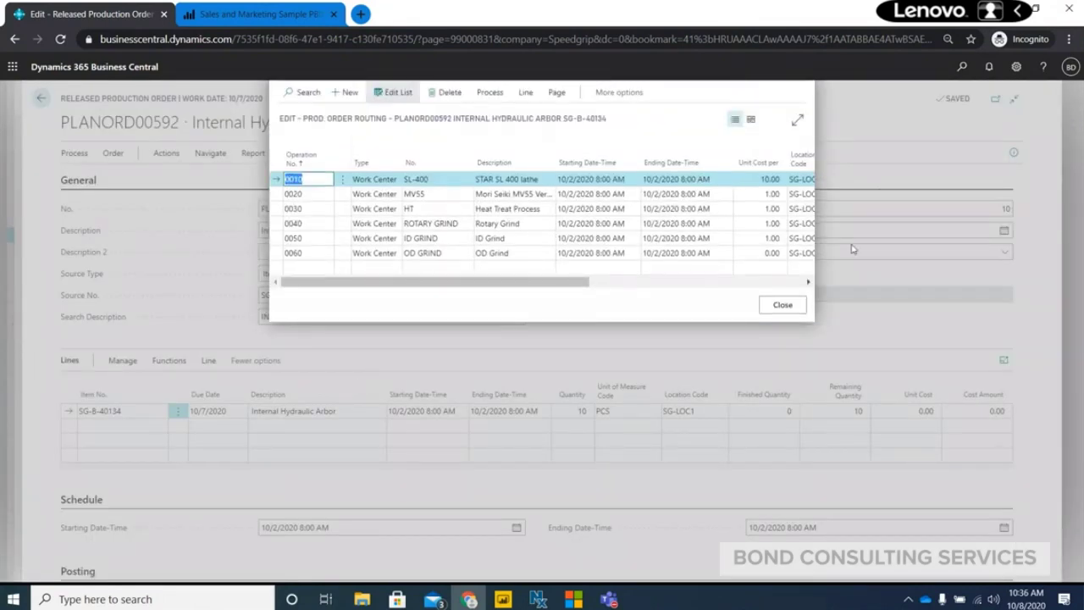
pyautogui.click(786, 305)
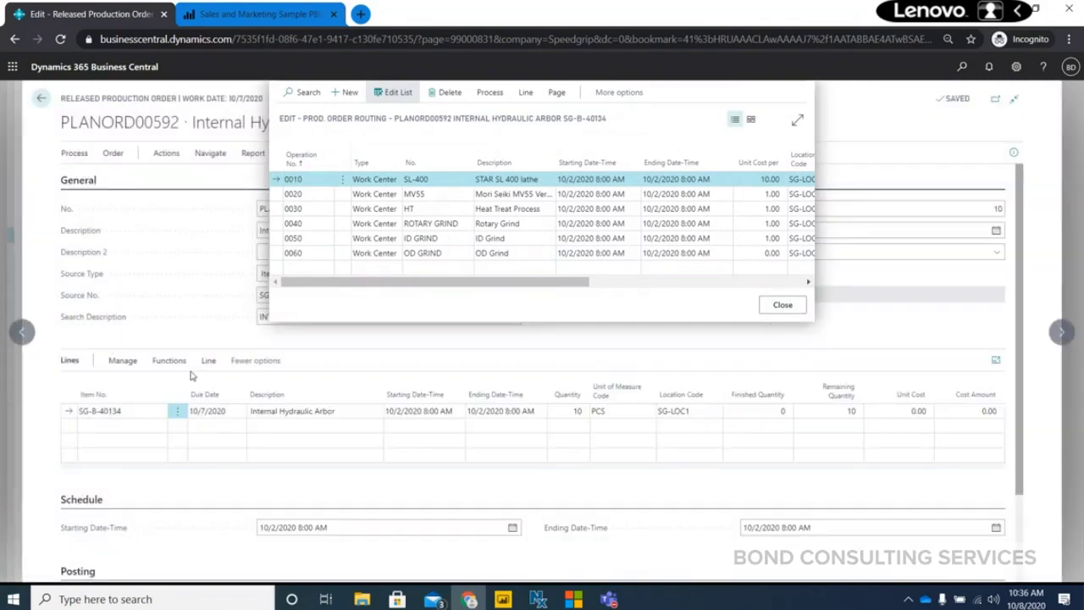
pyautogui.click(210, 361)
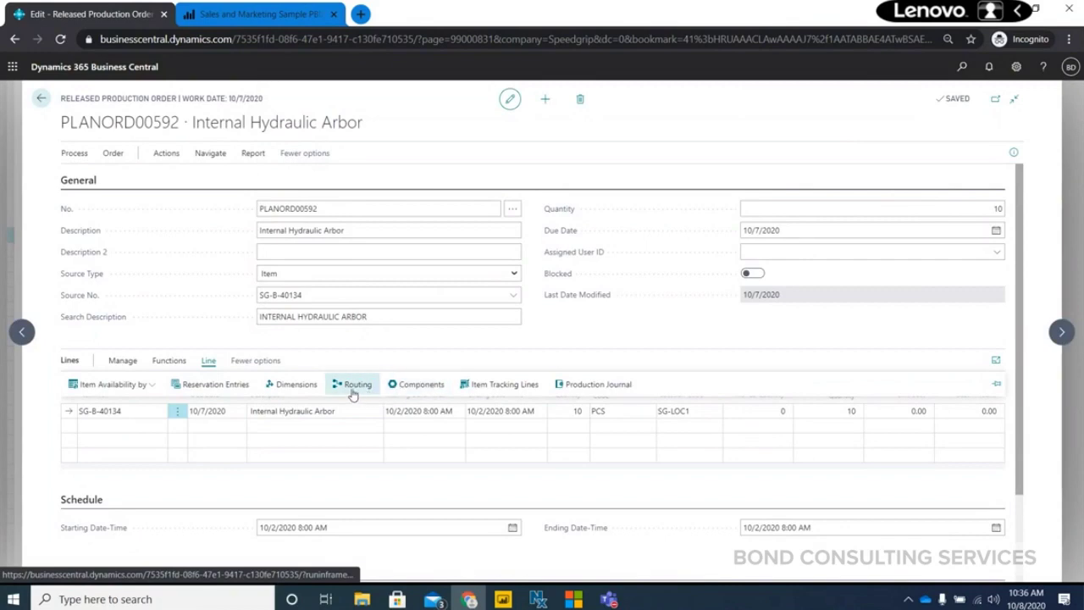
pyautogui.click(415, 384)
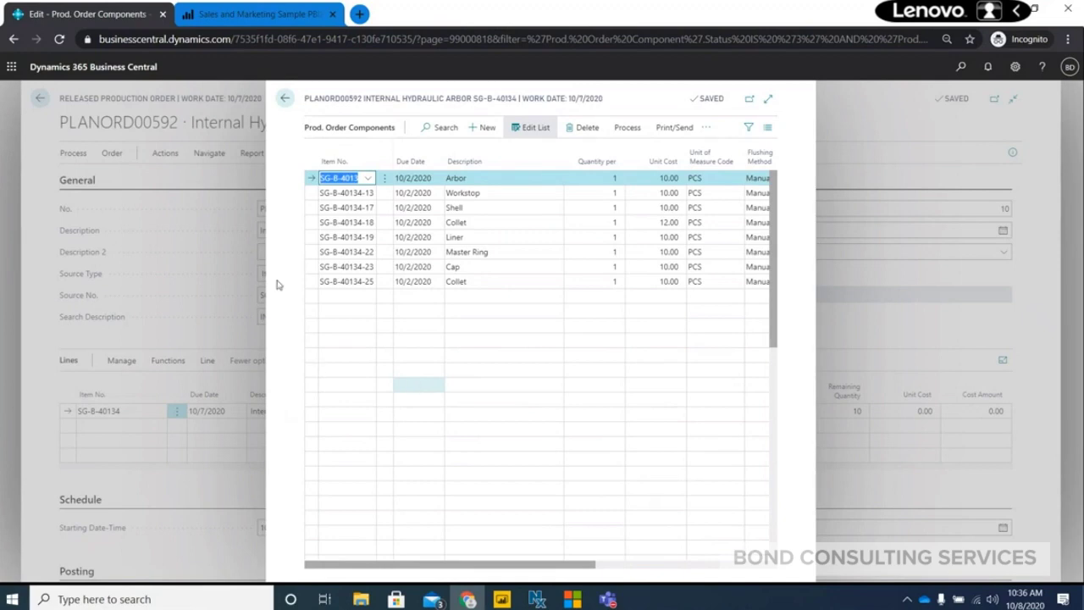
pyautogui.click(286, 102)
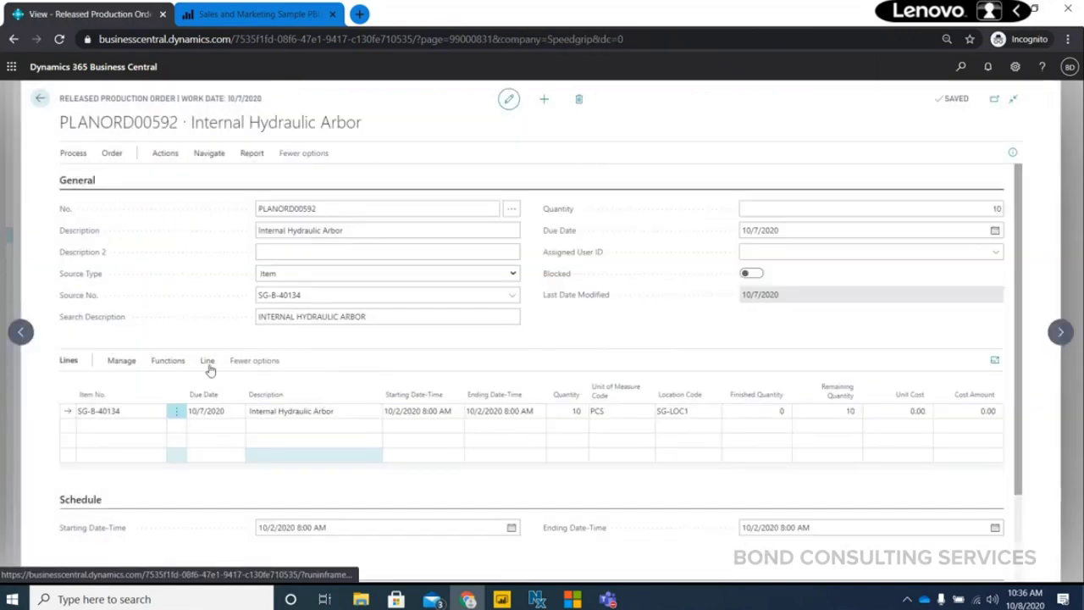
pyautogui.click(207, 360)
pyautogui.click(357, 387)
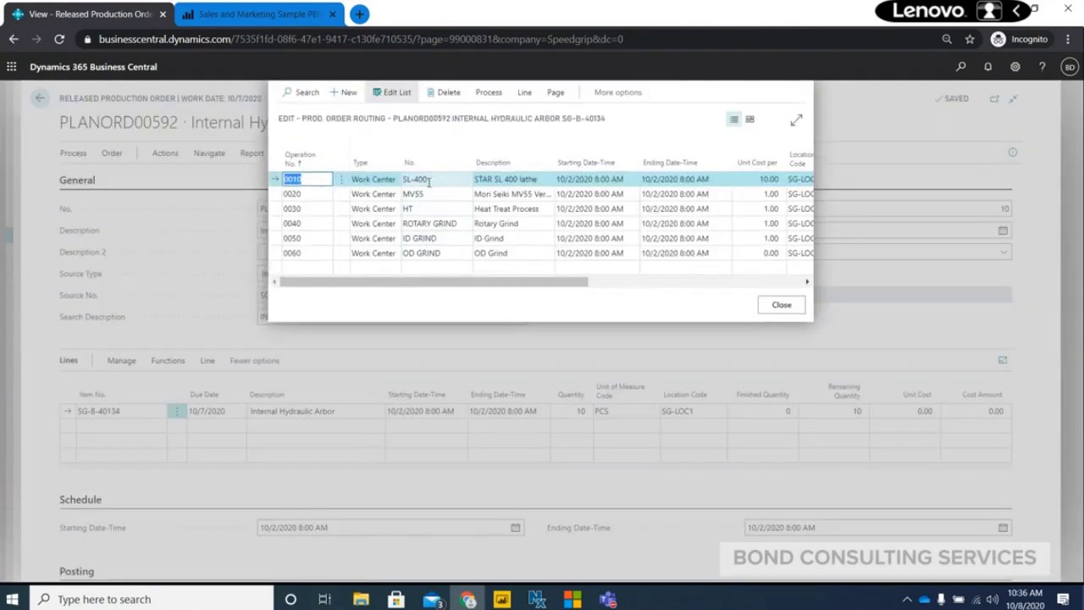
pyautogui.click(796, 120)
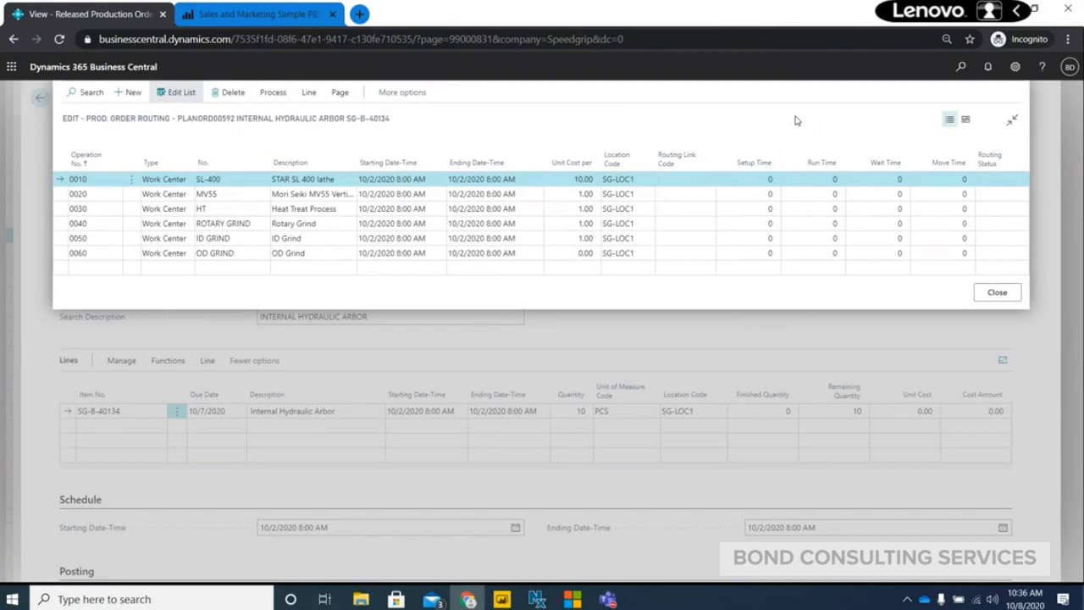
pyautogui.click(251, 178)
pyautogui.click(578, 179)
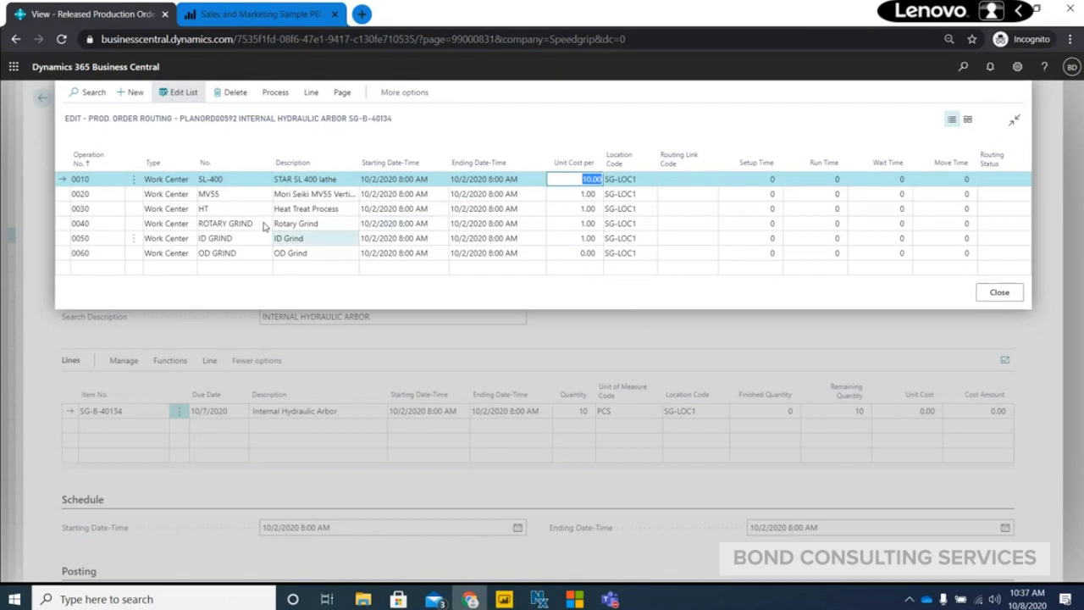
pyautogui.click(405, 209)
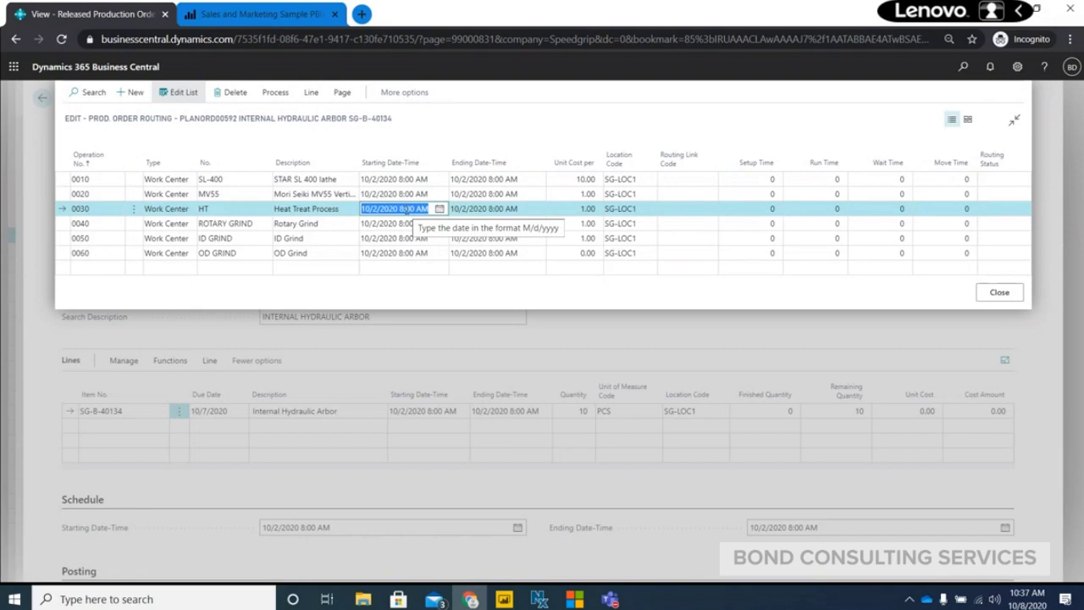
pyautogui.click(325, 205)
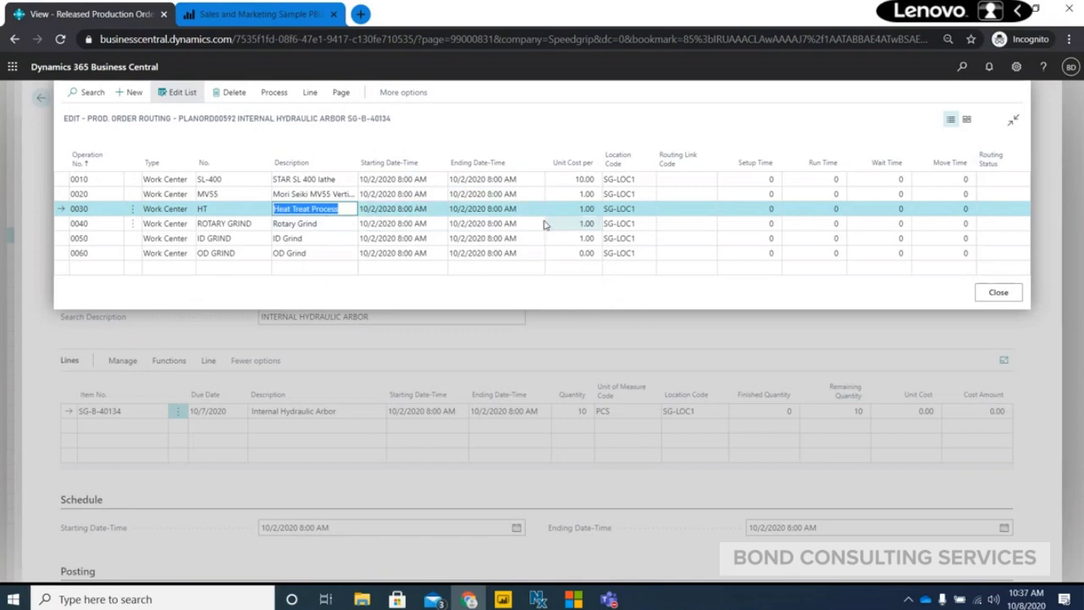
pyautogui.click(582, 209)
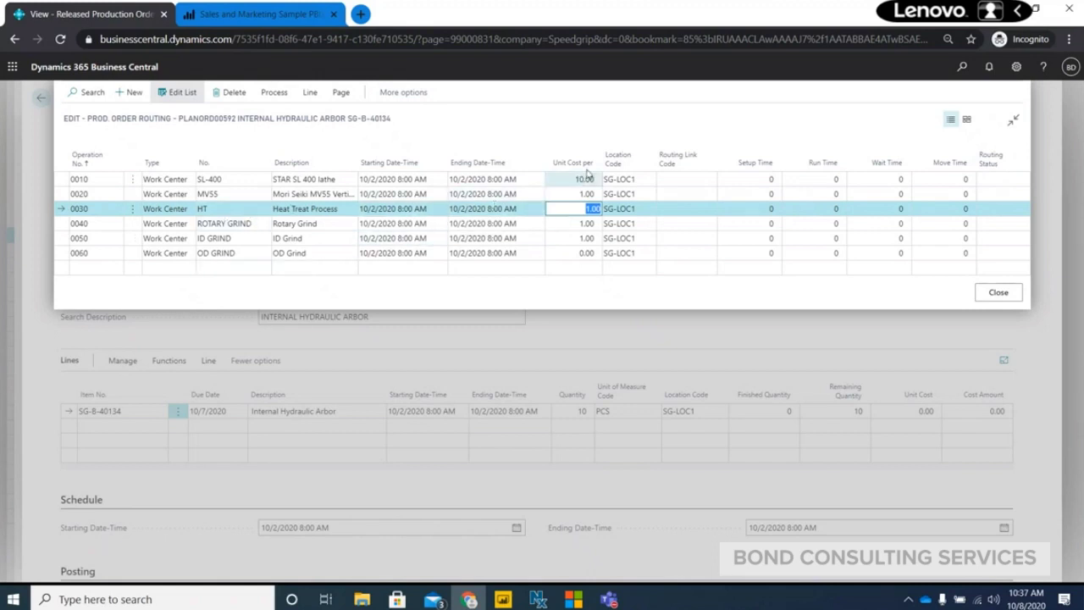
pyautogui.click(998, 292)
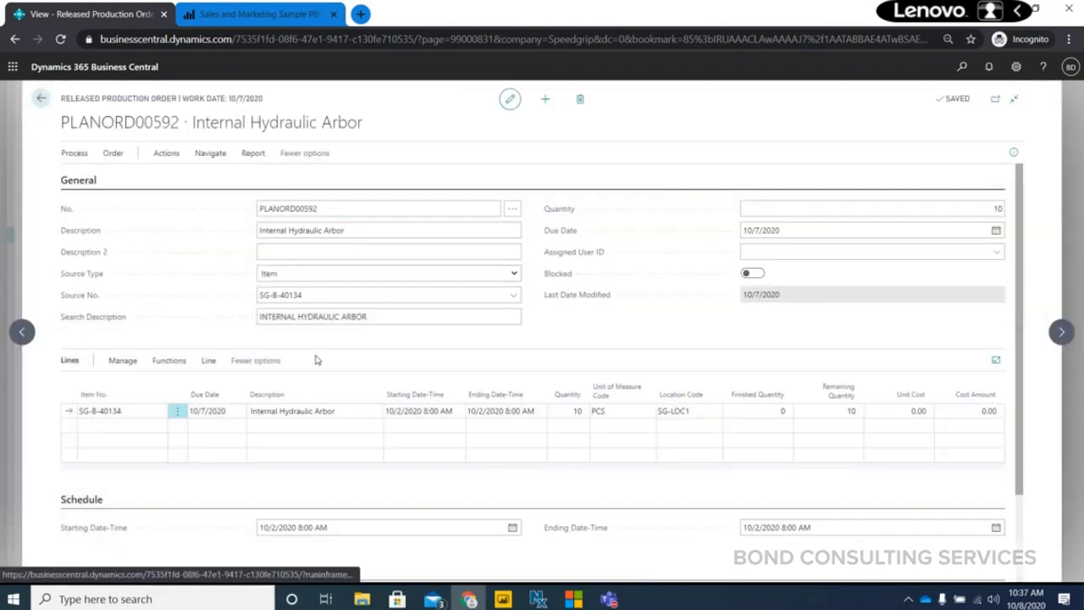
pyautogui.click(209, 360)
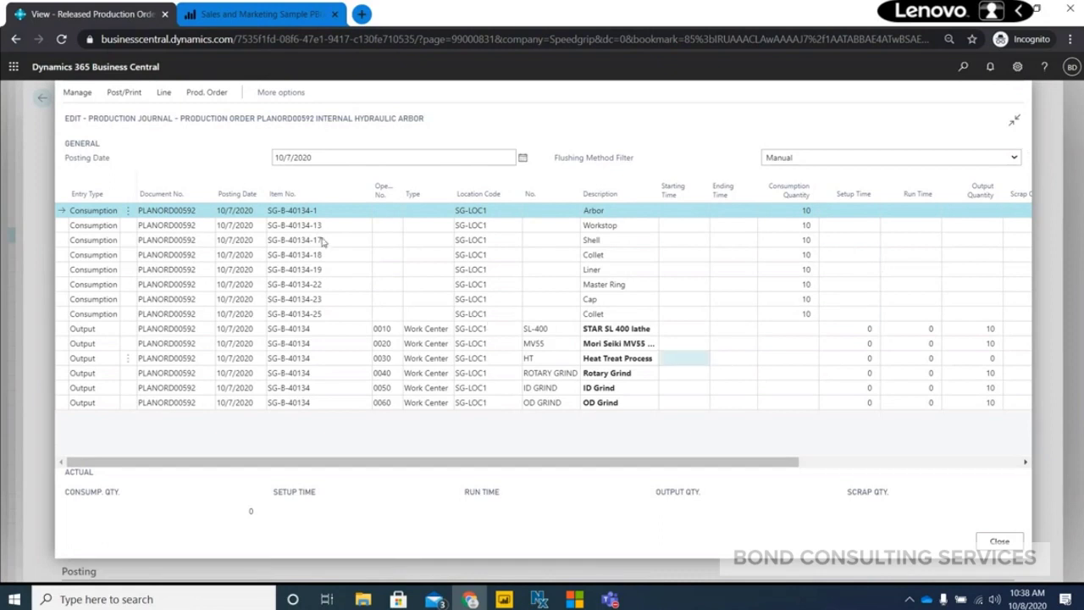
pyautogui.press('Escape')
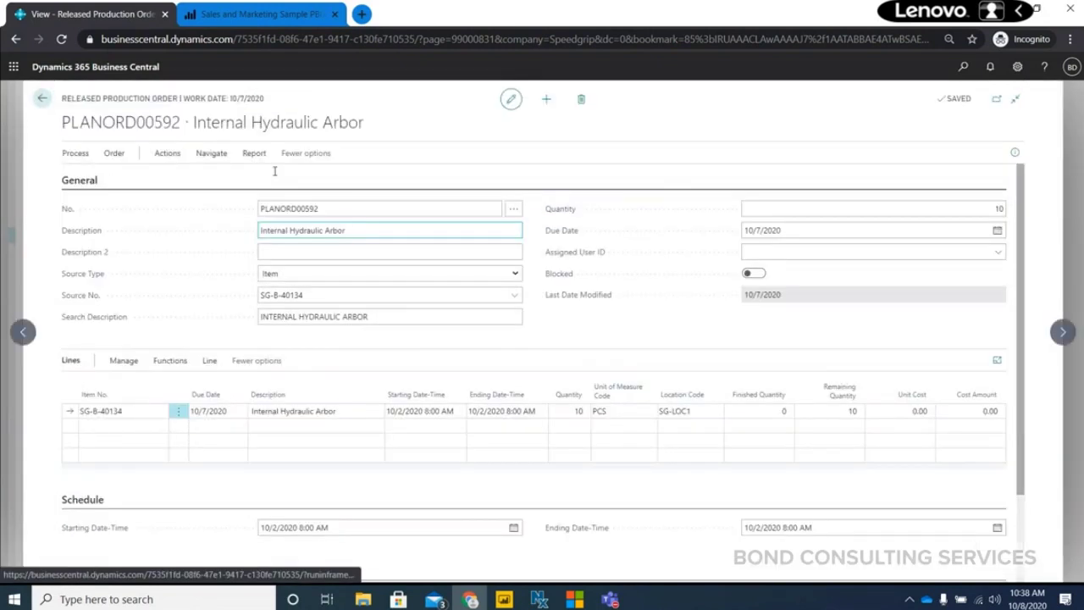
pyautogui.click(169, 153)
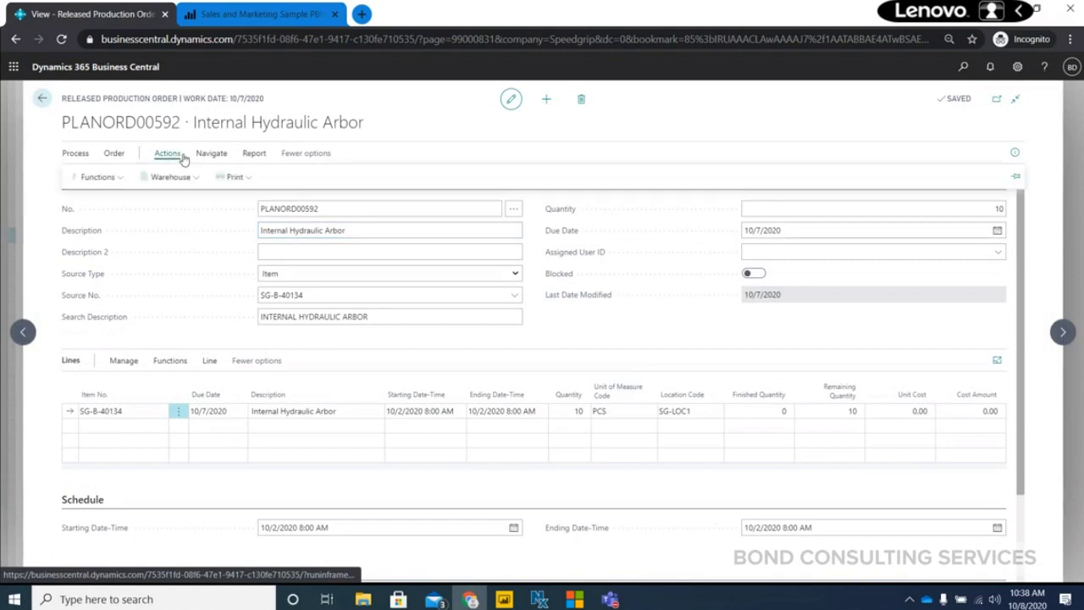
pyautogui.click(240, 177)
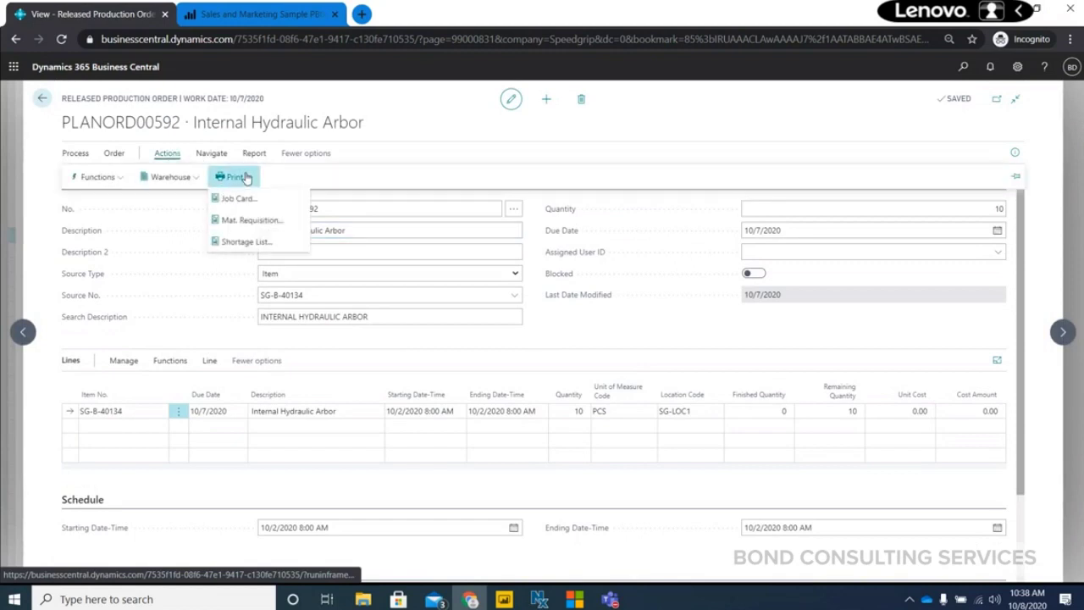
pyautogui.click(275, 221)
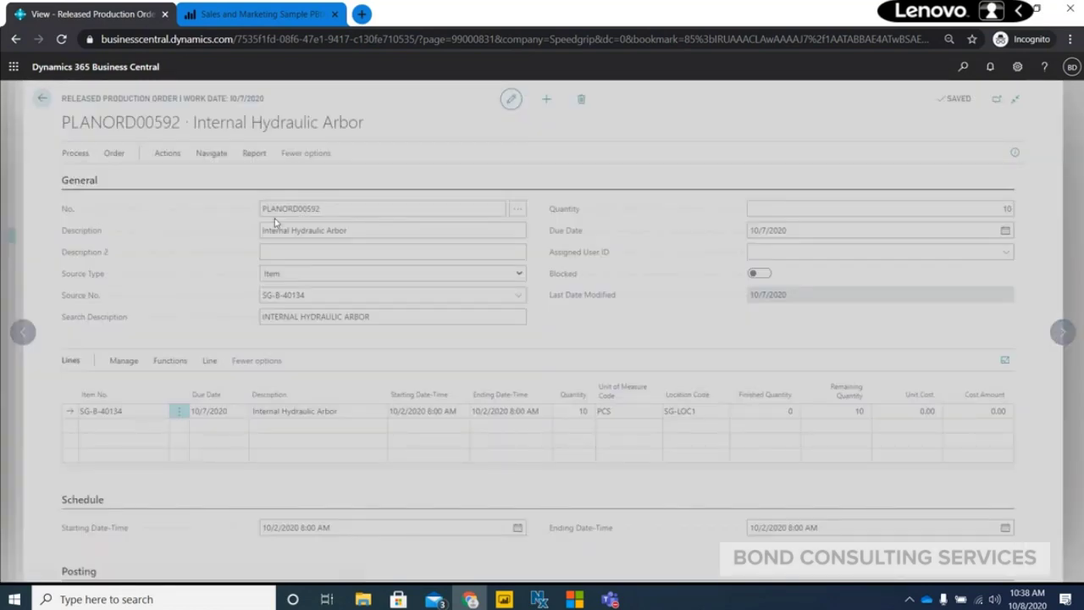
pyautogui.click(586, 433)
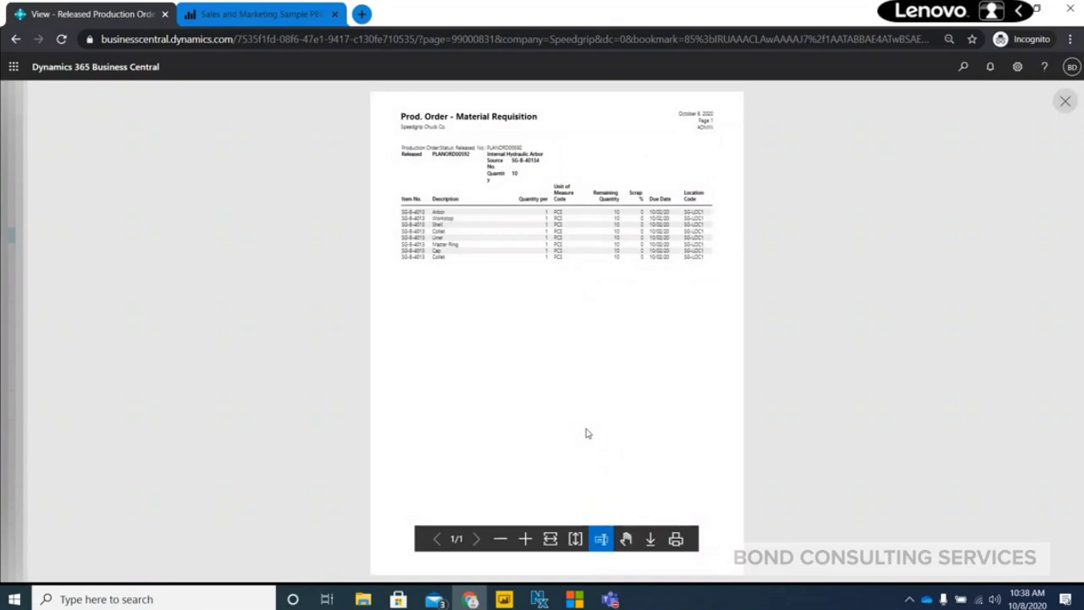
pyautogui.click(523, 538)
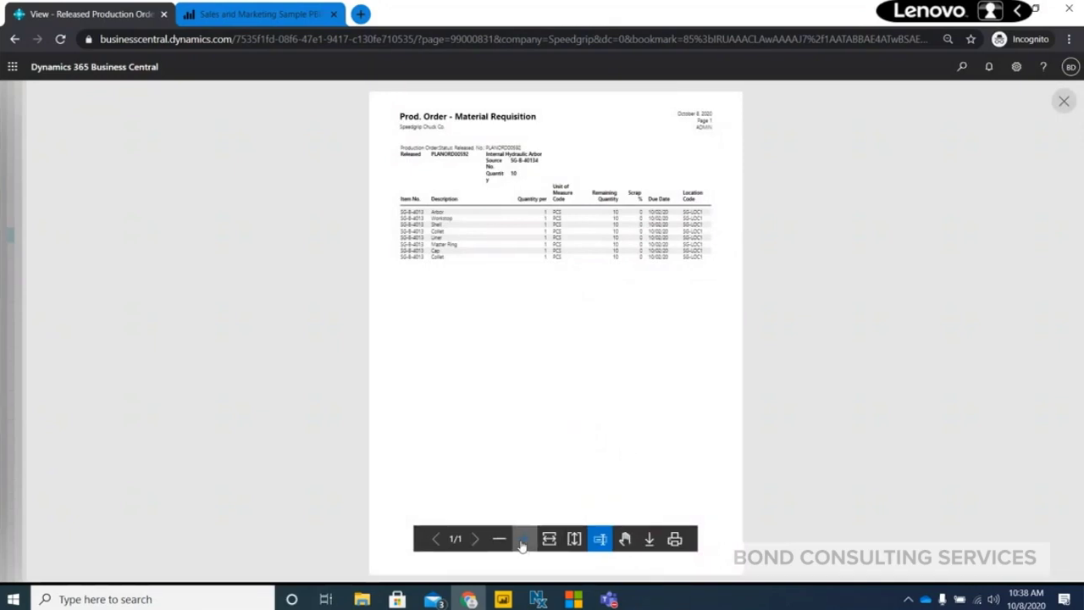
pyautogui.scroll(2, 563, 241)
pyautogui.scroll(1, 584, 244)
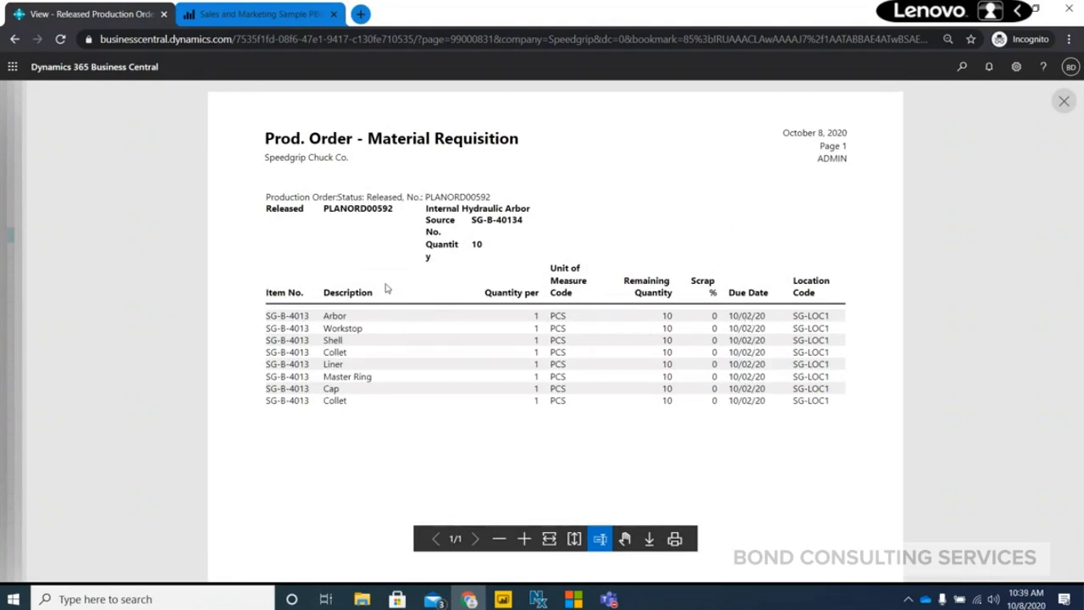
pyautogui.click(15, 39)
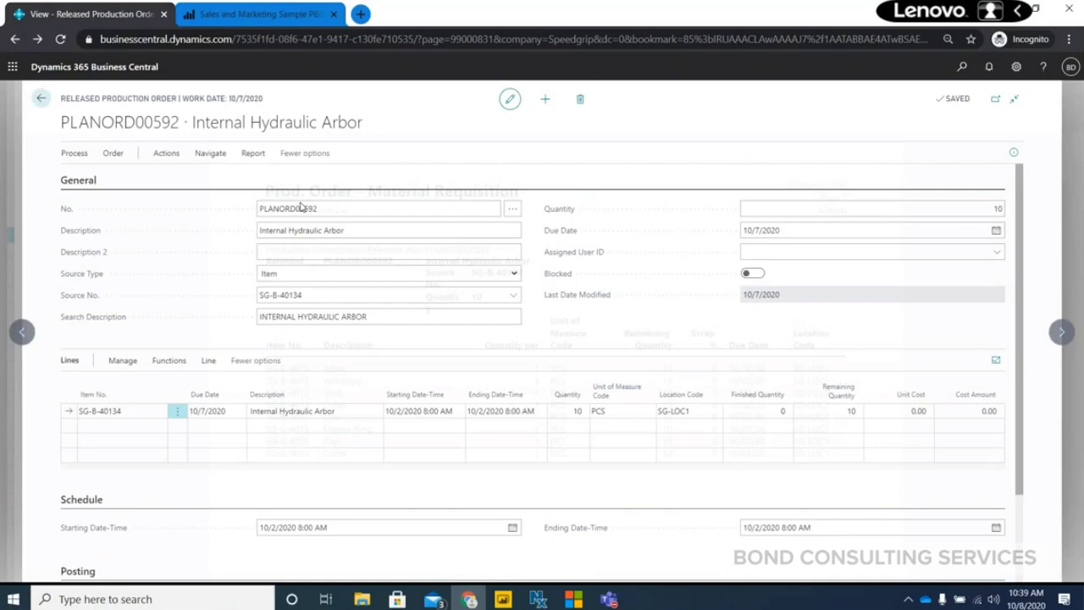
# Preview the Prod. Order - Job Card report for PLANORD00592.
pyautogui.click(166, 153)
pyautogui.click(235, 176)
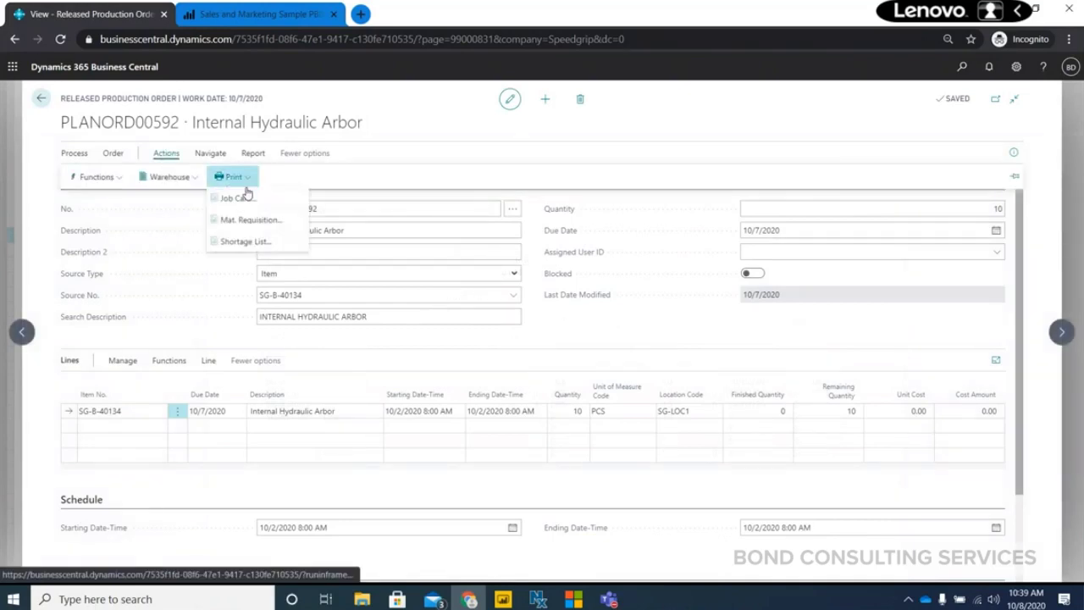
pyautogui.click(263, 202)
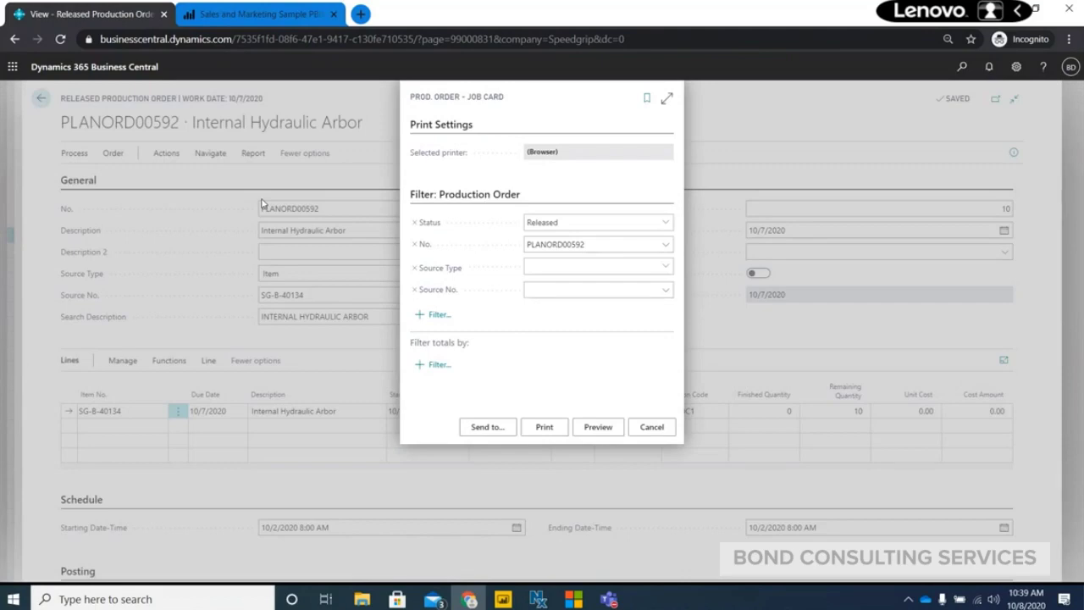
pyautogui.click(598, 429)
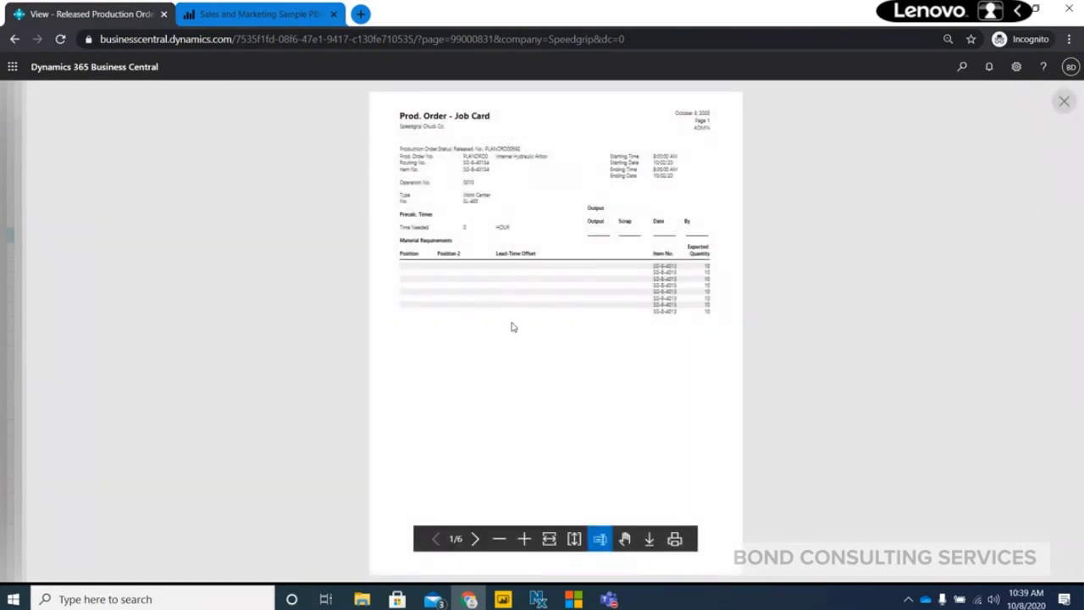
# Zoom into the job card and scroll through each operation's page, then return to the order.
pyautogui.click(524, 538)
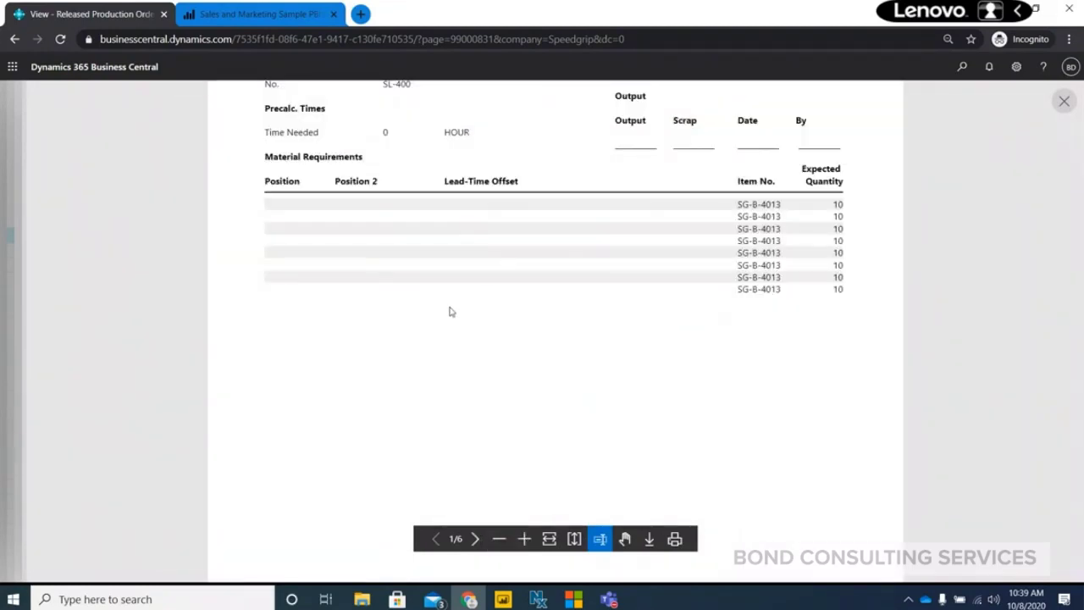
pyautogui.scroll(2, 449, 310)
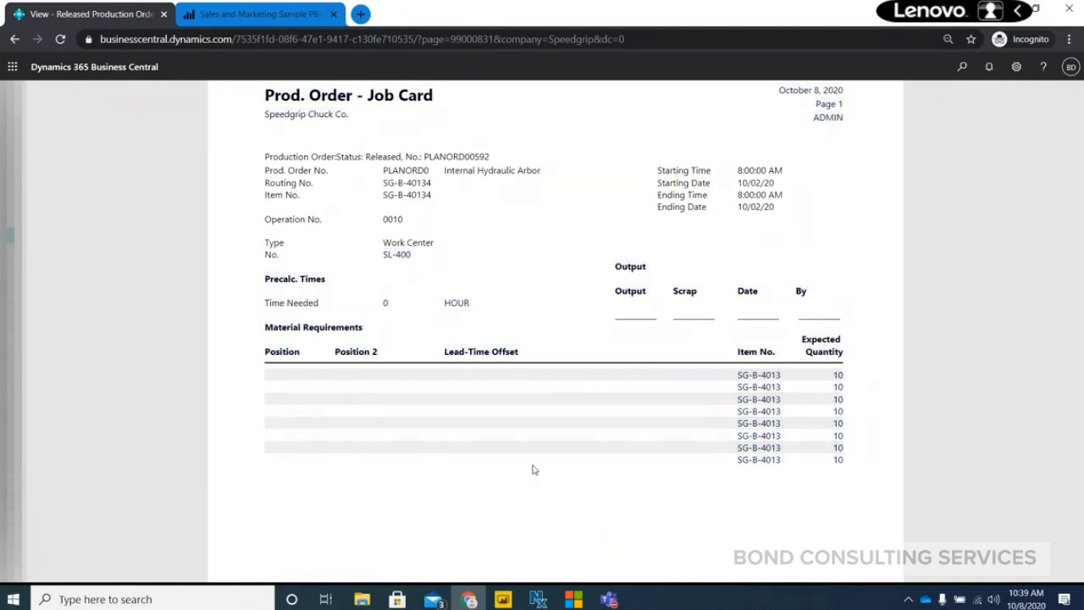
pyautogui.scroll(-2, 551, 431)
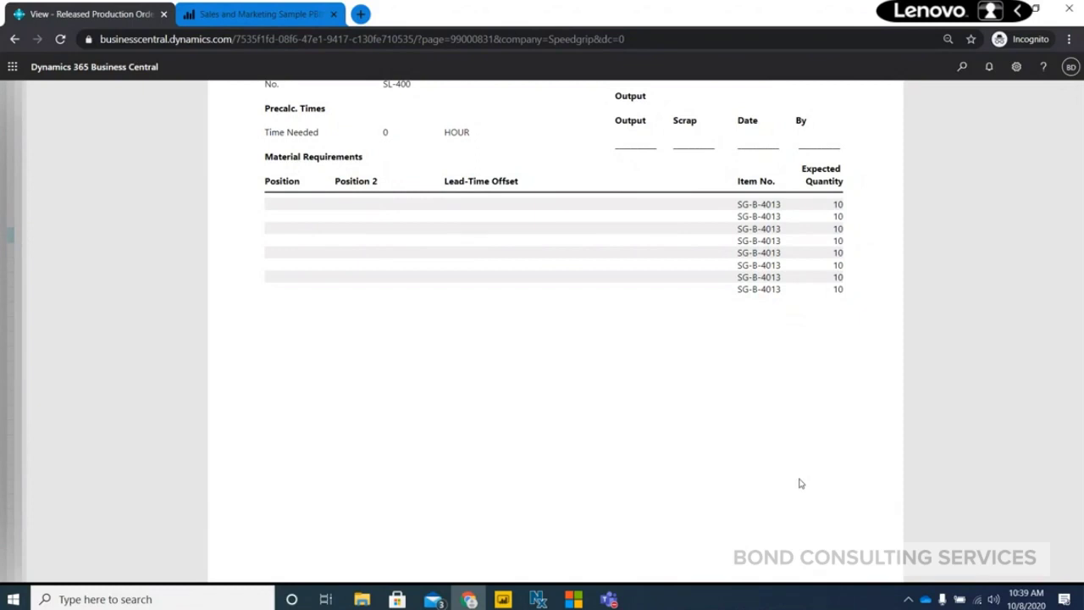
pyautogui.scroll(-5, 591, 533)
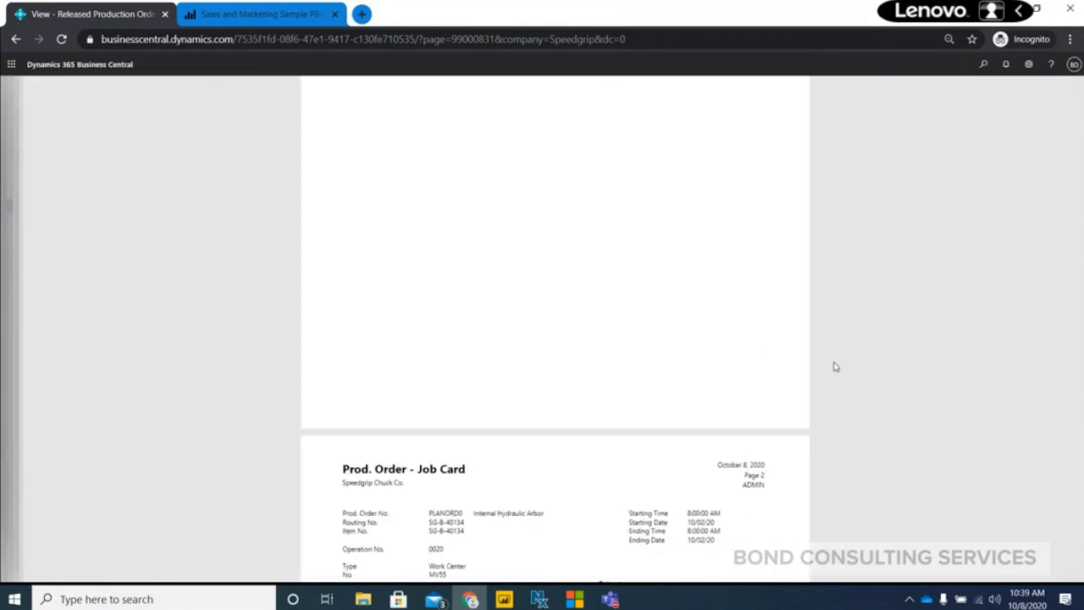
pyautogui.scroll(-2, 816, 415)
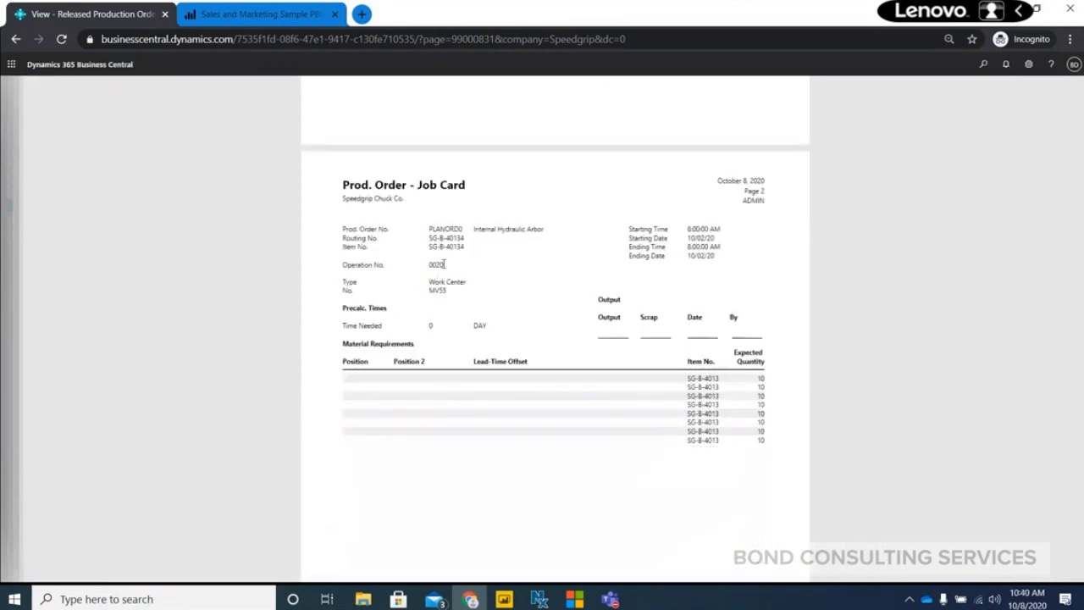
pyautogui.scroll(-7, 515, 372)
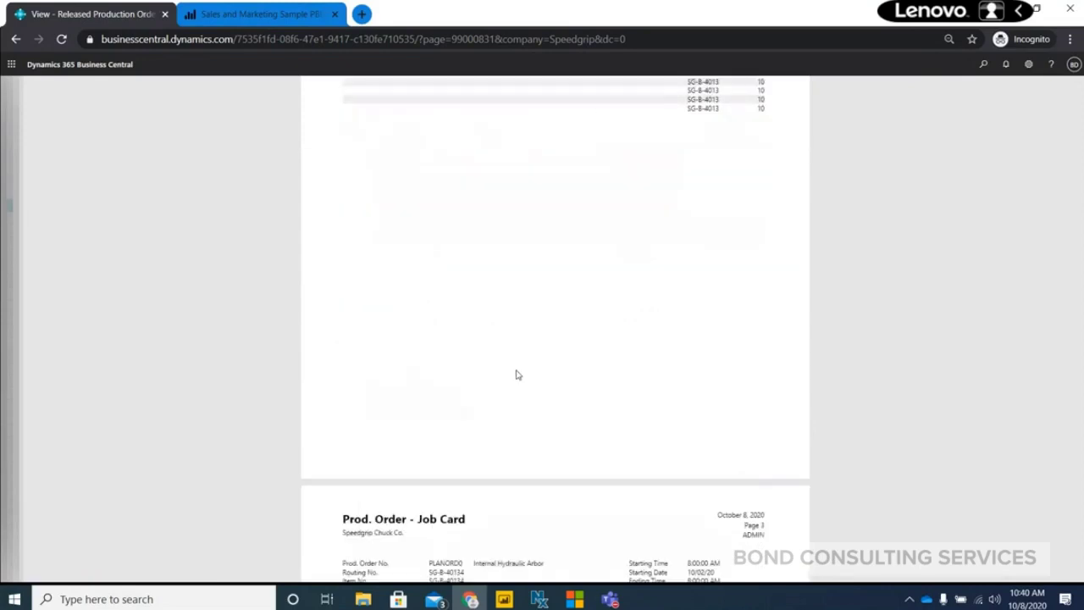
pyautogui.click(16, 40)
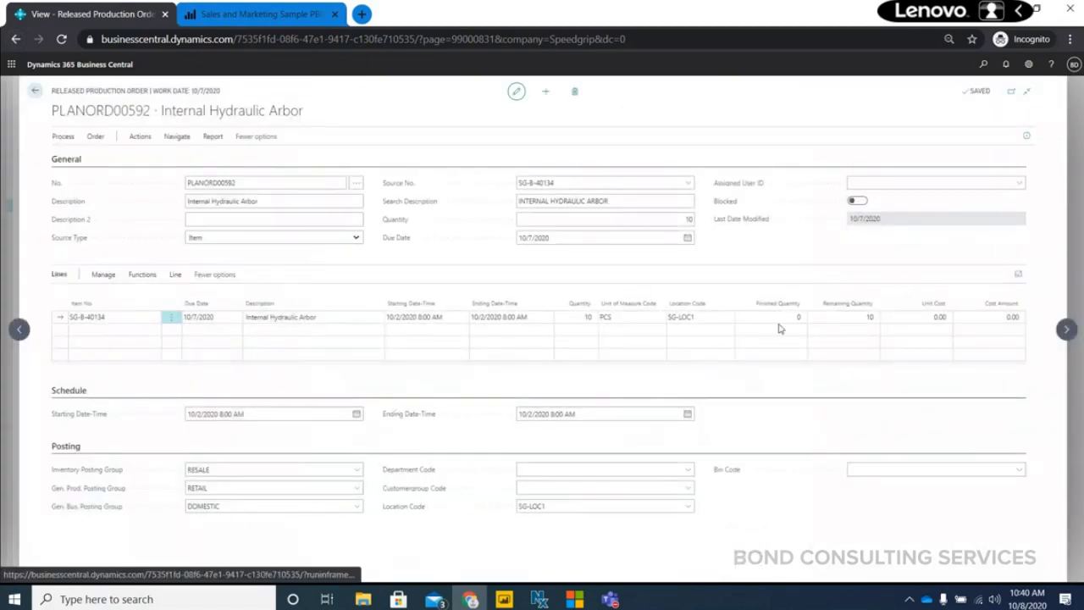
# Open the production journal for the PLANORD00592 line and review its consumption and output quantities.
pyautogui.click(534, 316)
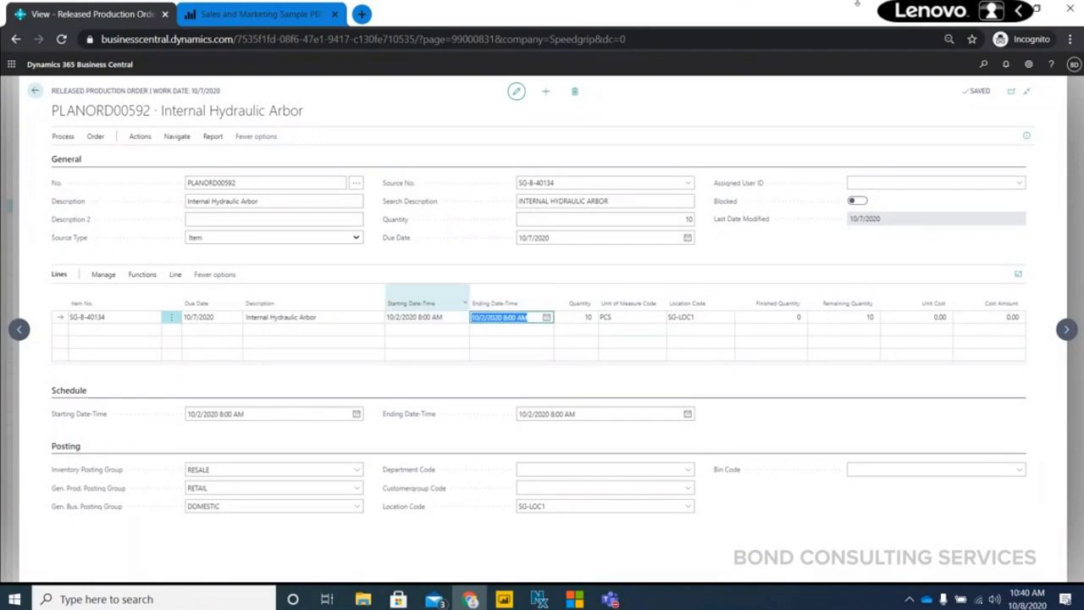
pyautogui.click(176, 275)
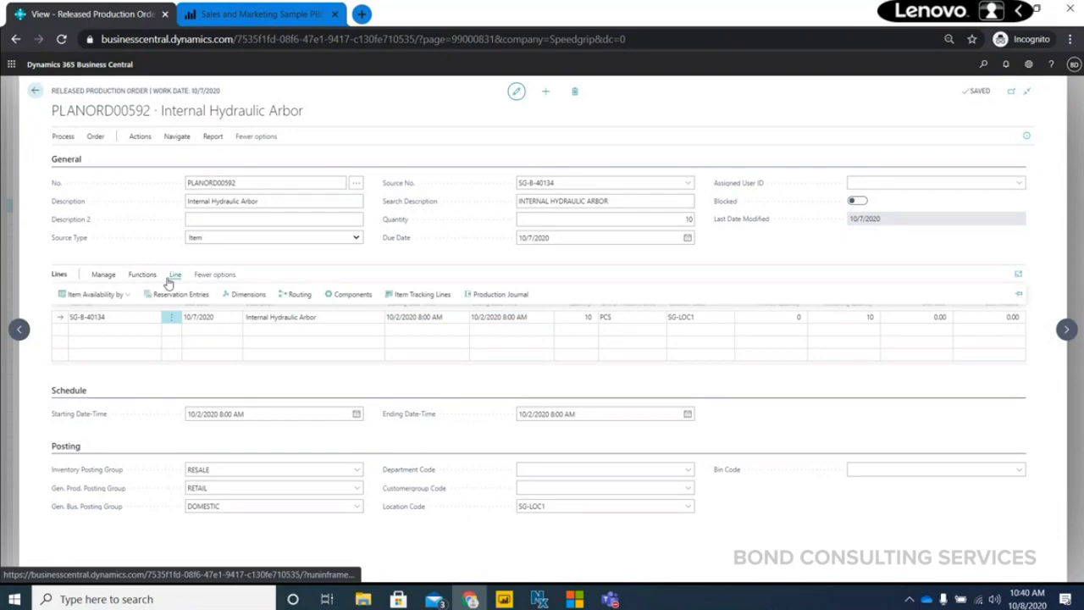
pyautogui.click(500, 295)
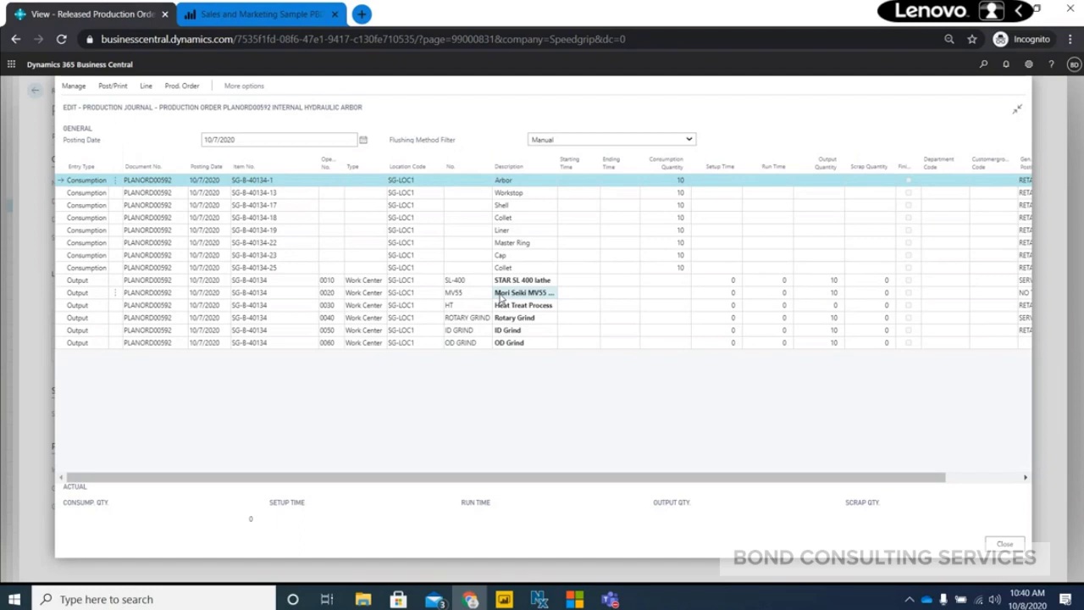
pyautogui.click(982, 479)
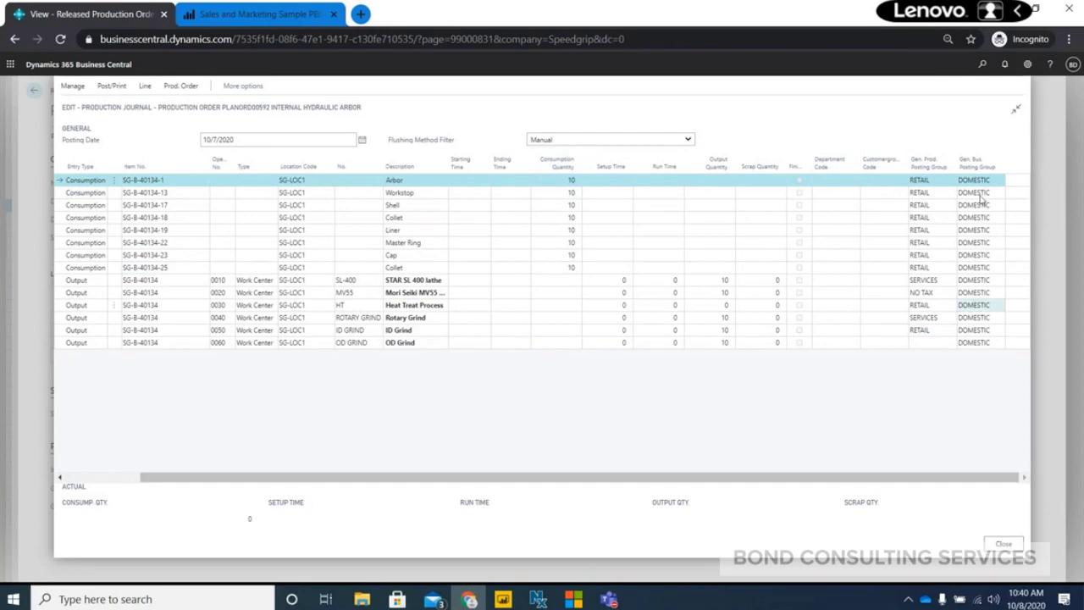
# Search 'consumption' and open the Consumption Journal.
pyautogui.click(983, 65)
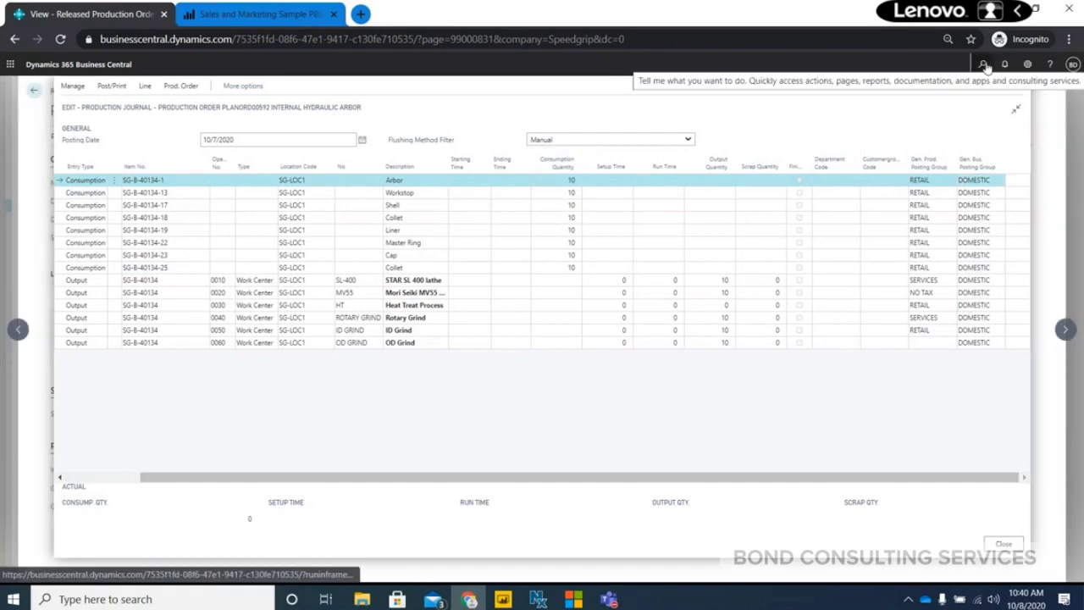
pyautogui.write('con')
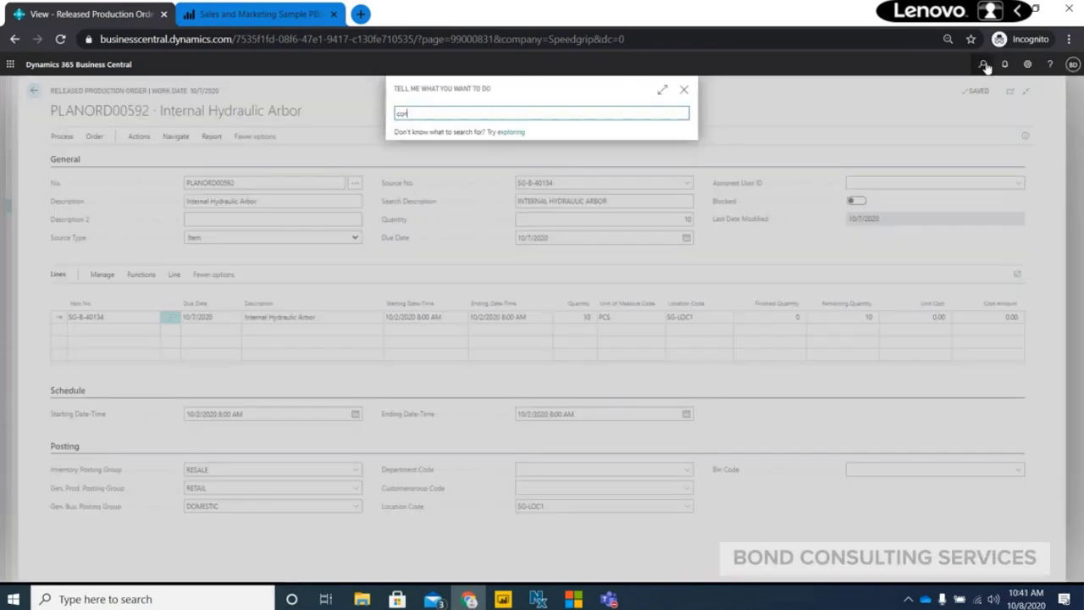
pyautogui.write('sumption')
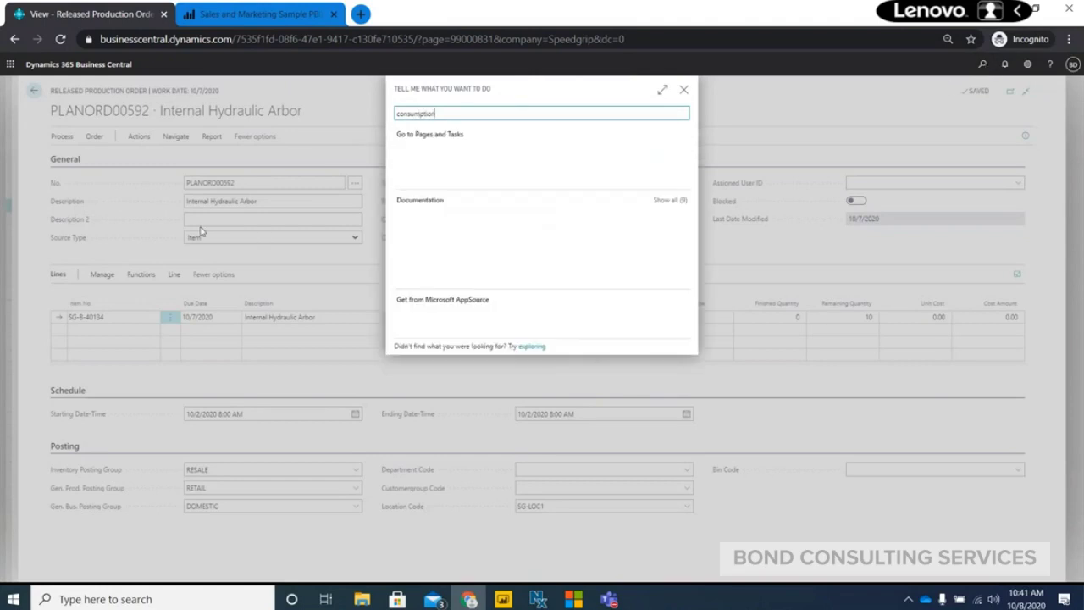
pyautogui.click(465, 159)
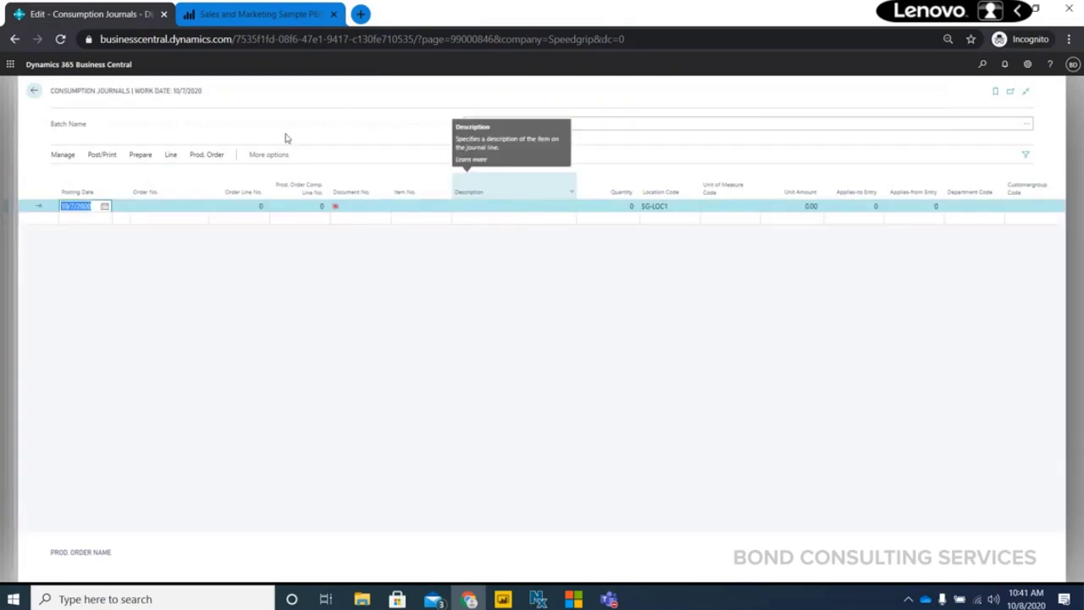
# Run Calc. Consumption for production order PLANORD00592, then return to the released order.
pyautogui.click(140, 154)
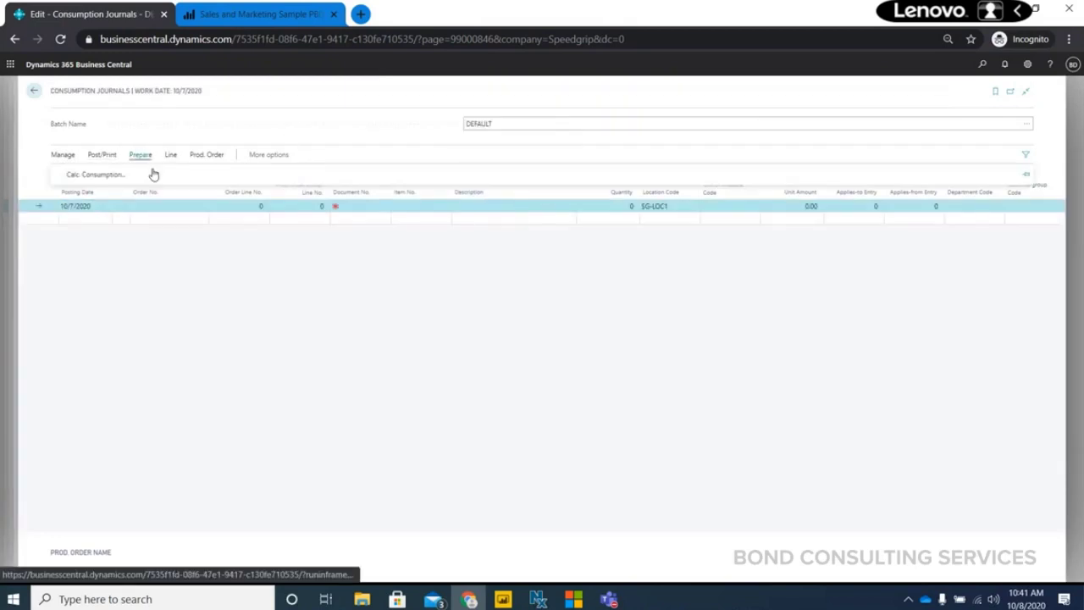
pyautogui.click(93, 175)
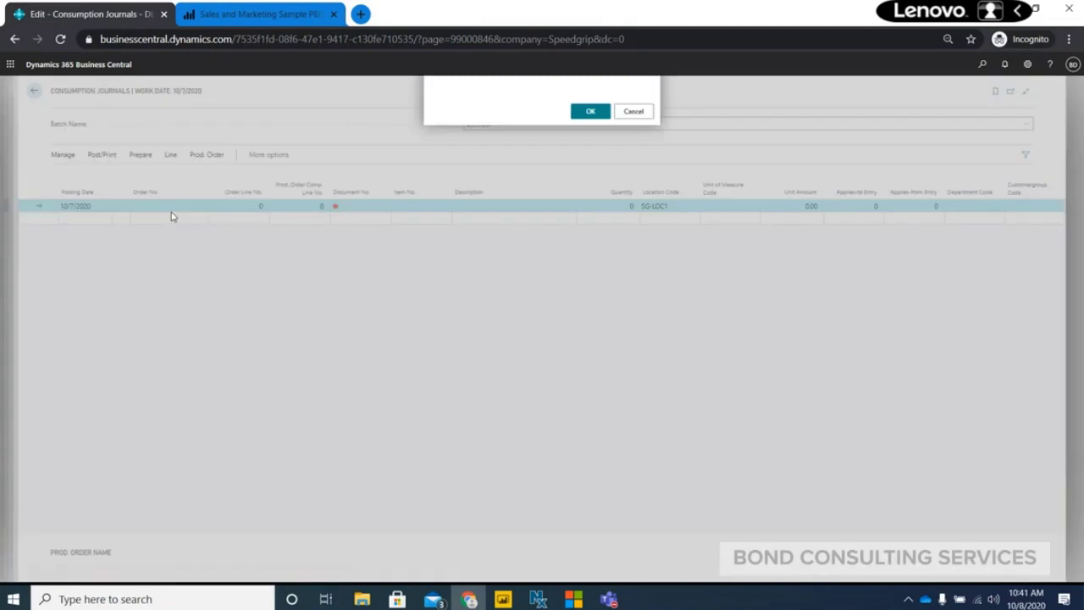
pyautogui.click(589, 236)
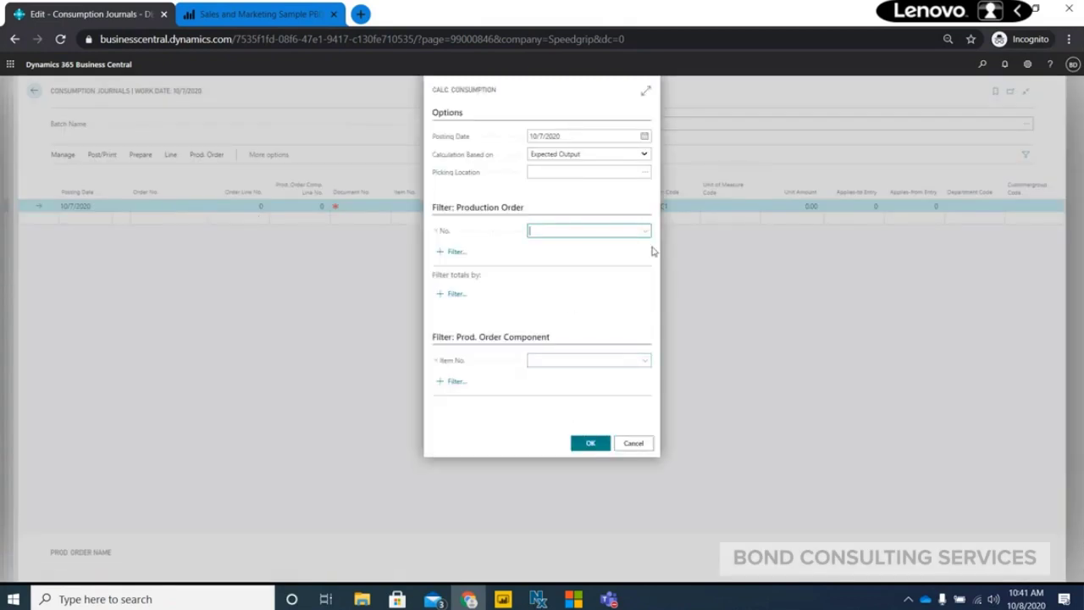
pyautogui.click(648, 233)
pyautogui.click(648, 233)
pyautogui.click(644, 233)
pyautogui.scroll(-3, 642, 301)
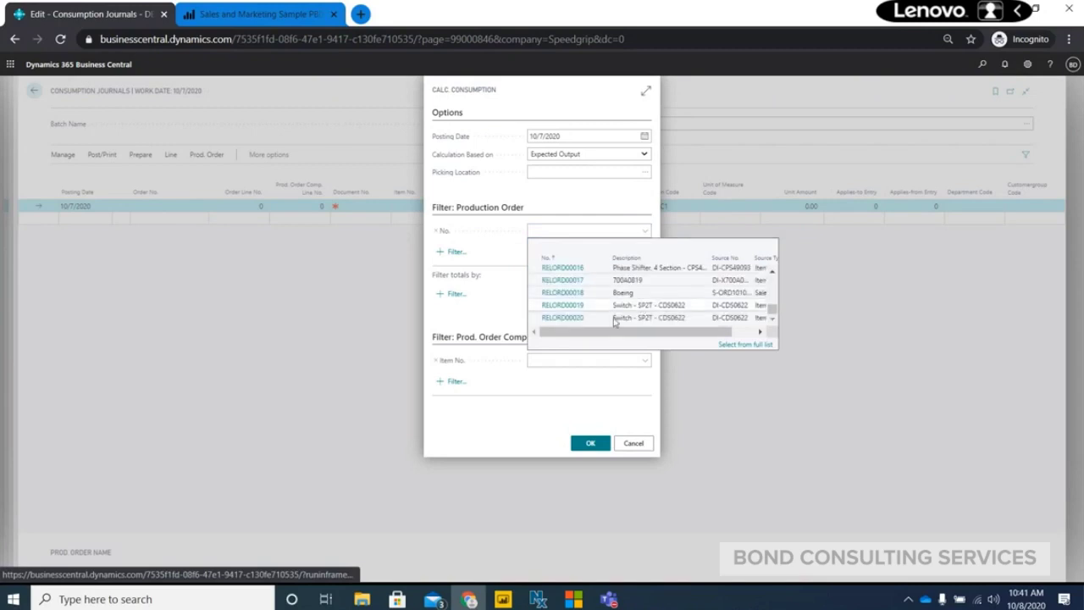
pyautogui.scroll(-5, 576, 293)
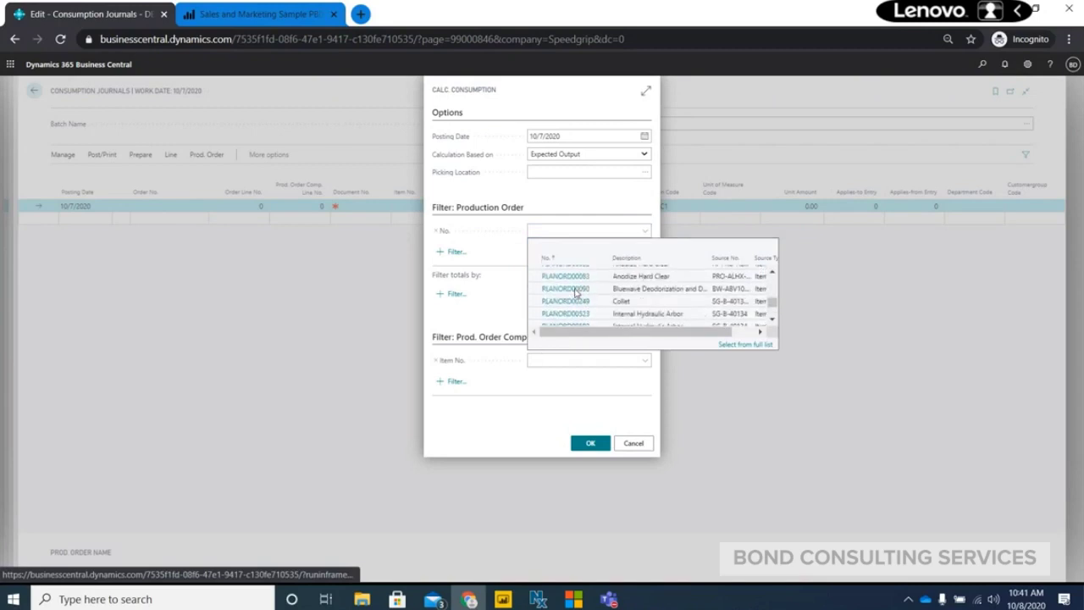
pyautogui.click(567, 314)
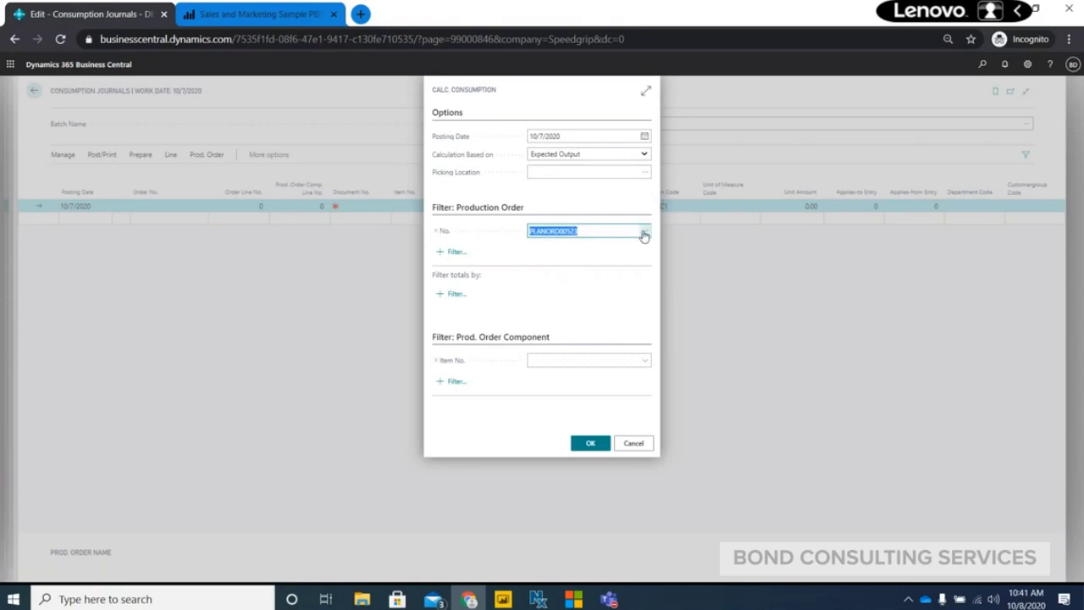
pyautogui.click(645, 230)
pyautogui.click(585, 310)
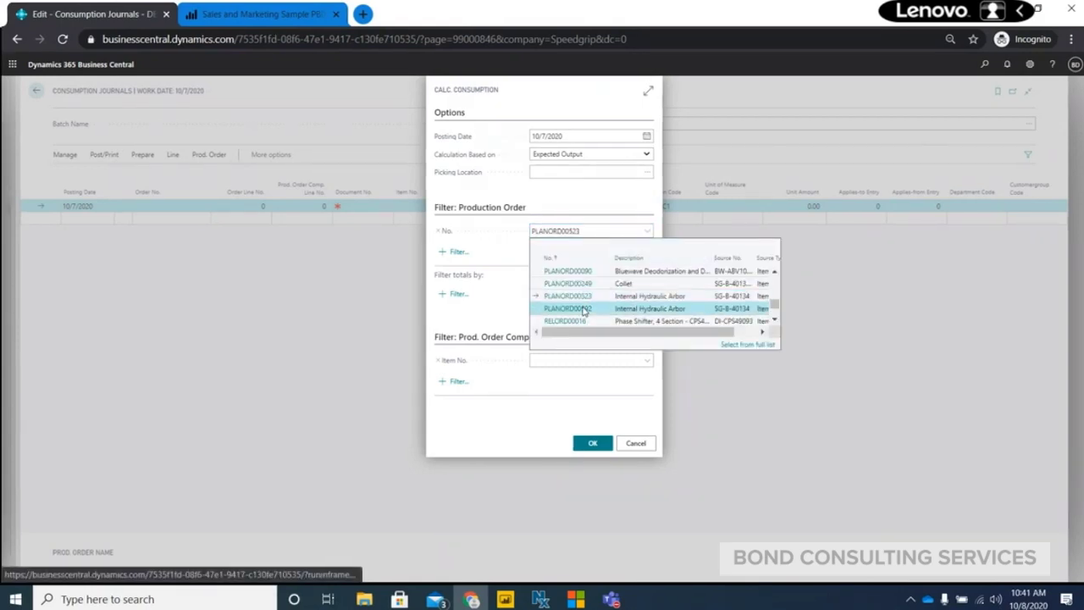
pyautogui.click(601, 445)
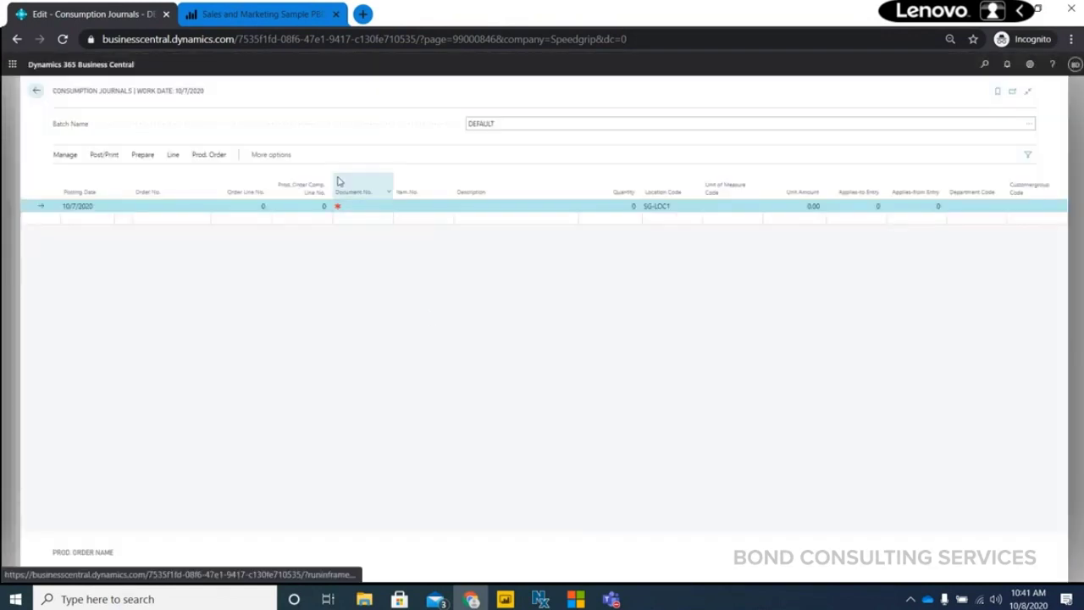
pyautogui.click(168, 205)
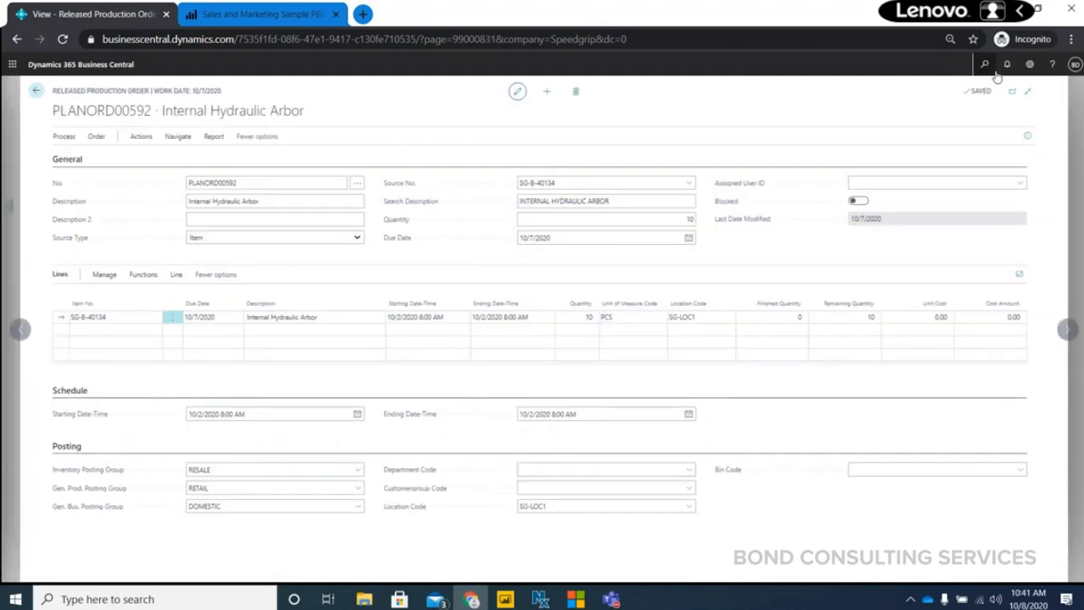
pyautogui.click(995, 72)
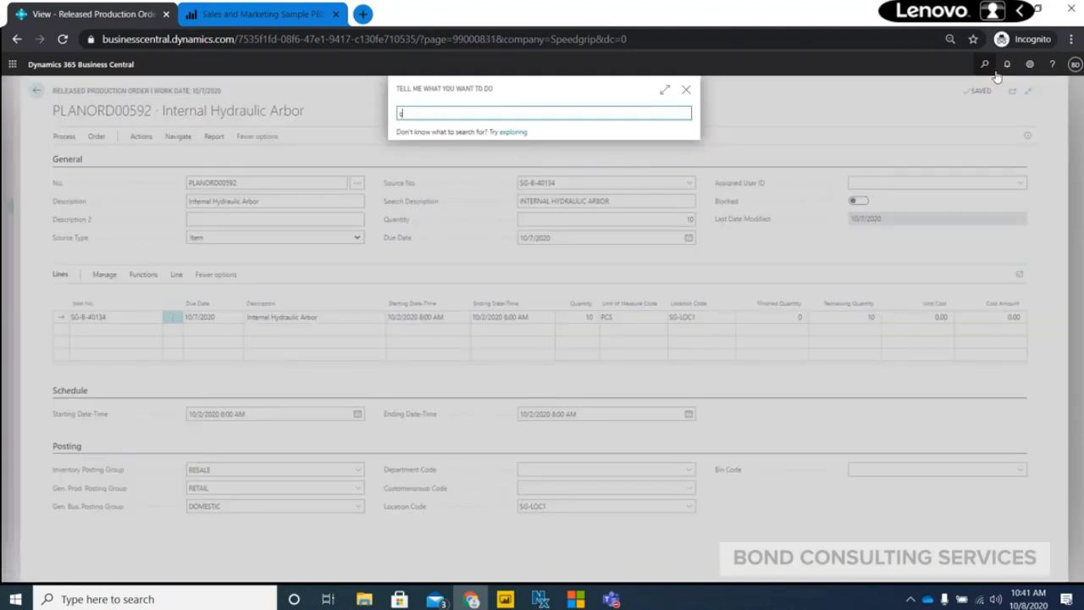
pyautogui.write('output')
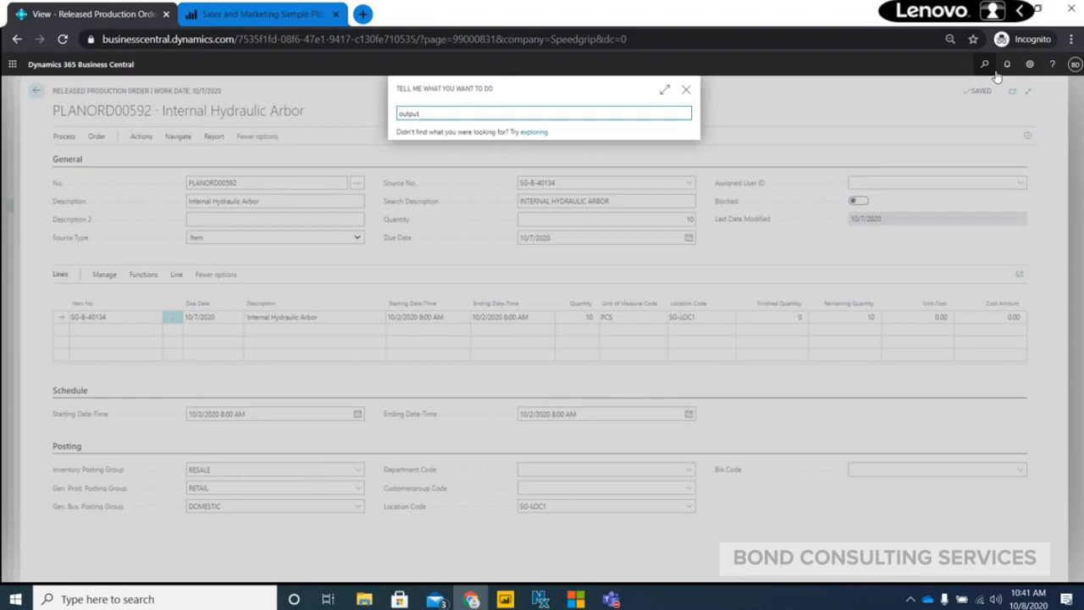
pyautogui.click(451, 230)
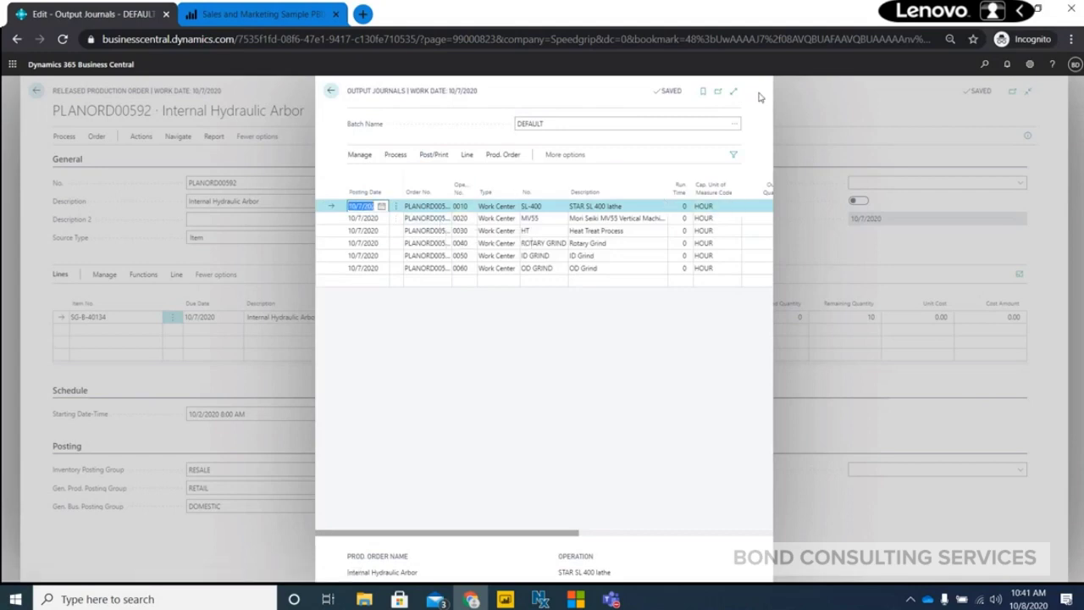
pyautogui.click(733, 91)
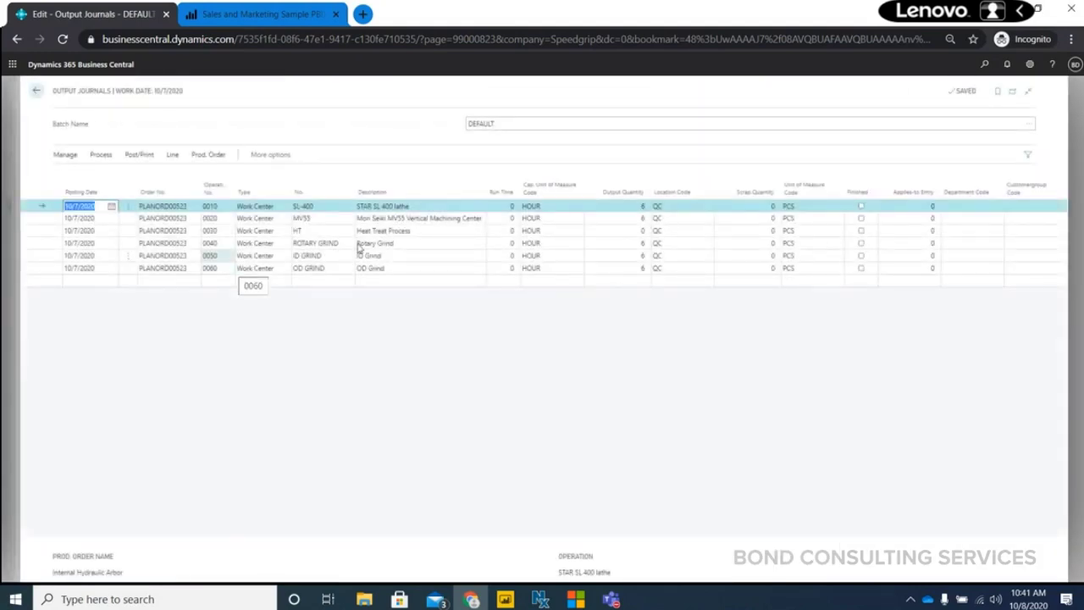
pyautogui.click(631, 208)
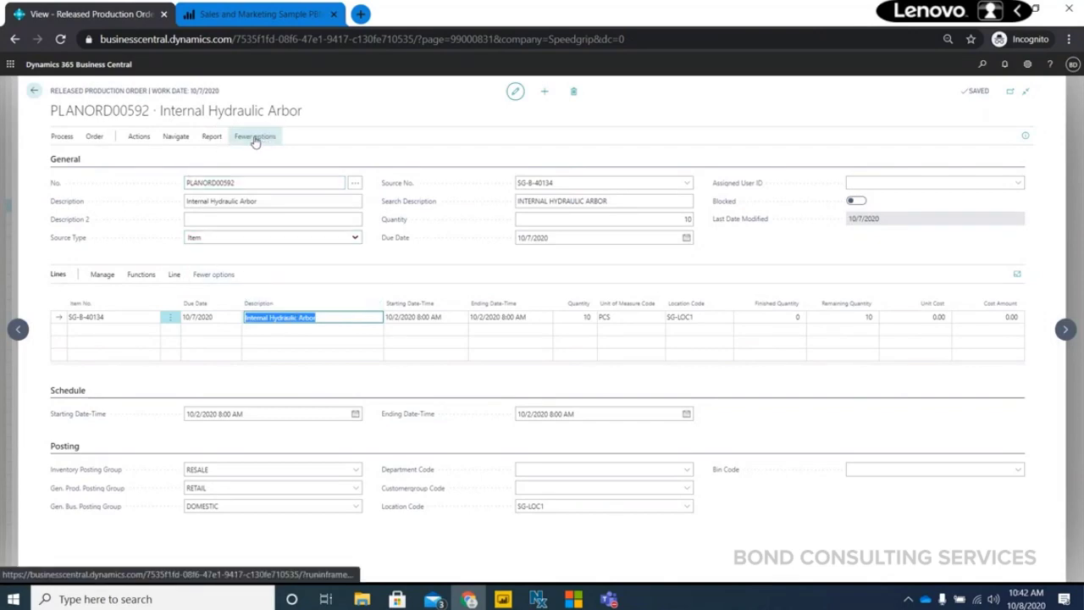
pyautogui.click(172, 141)
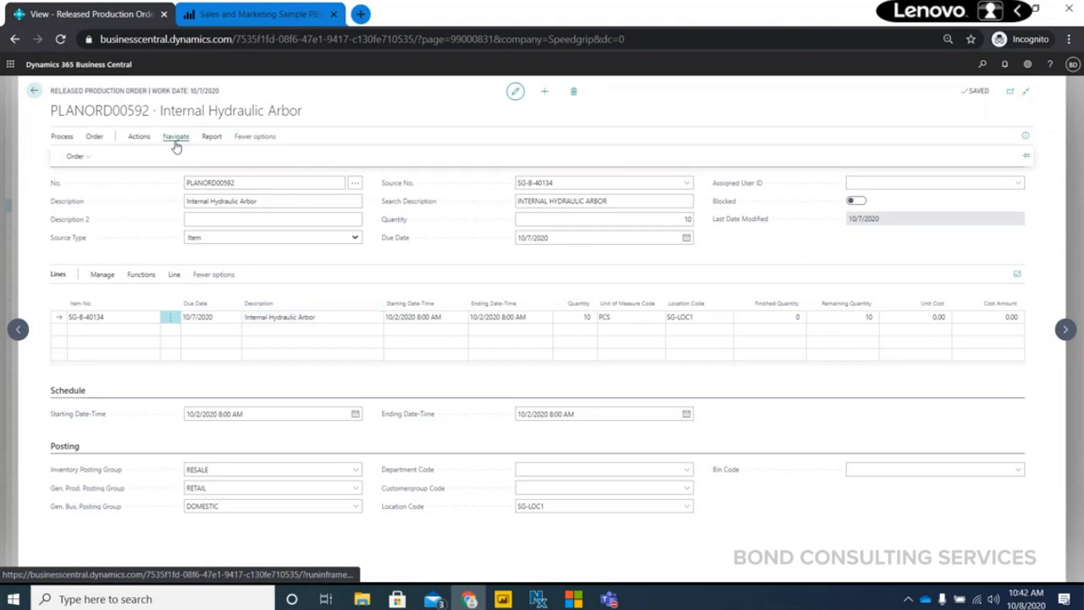
pyautogui.click(76, 156)
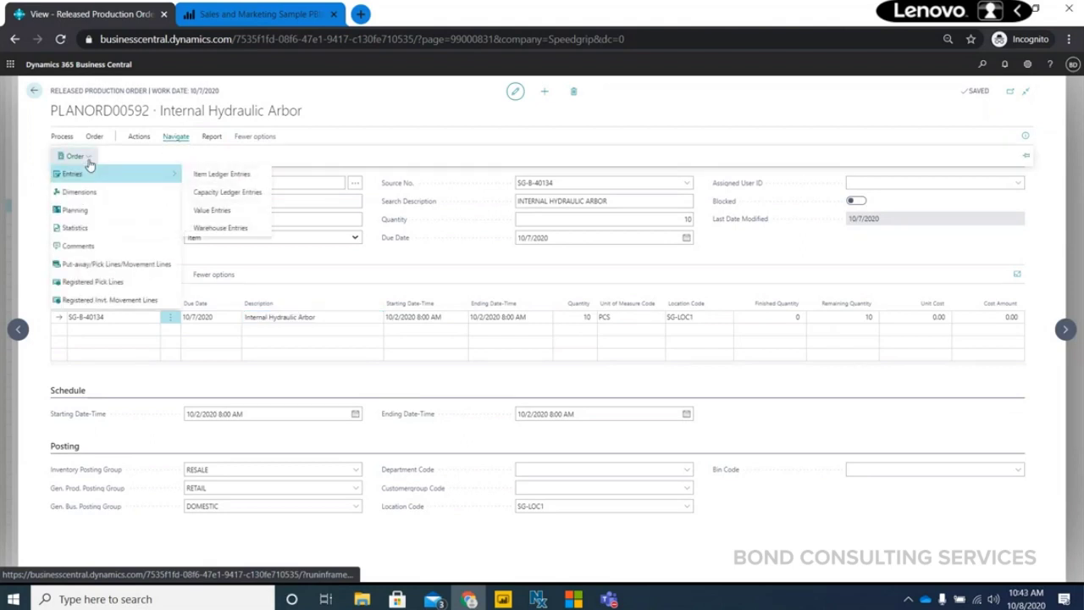
pyautogui.click(94, 229)
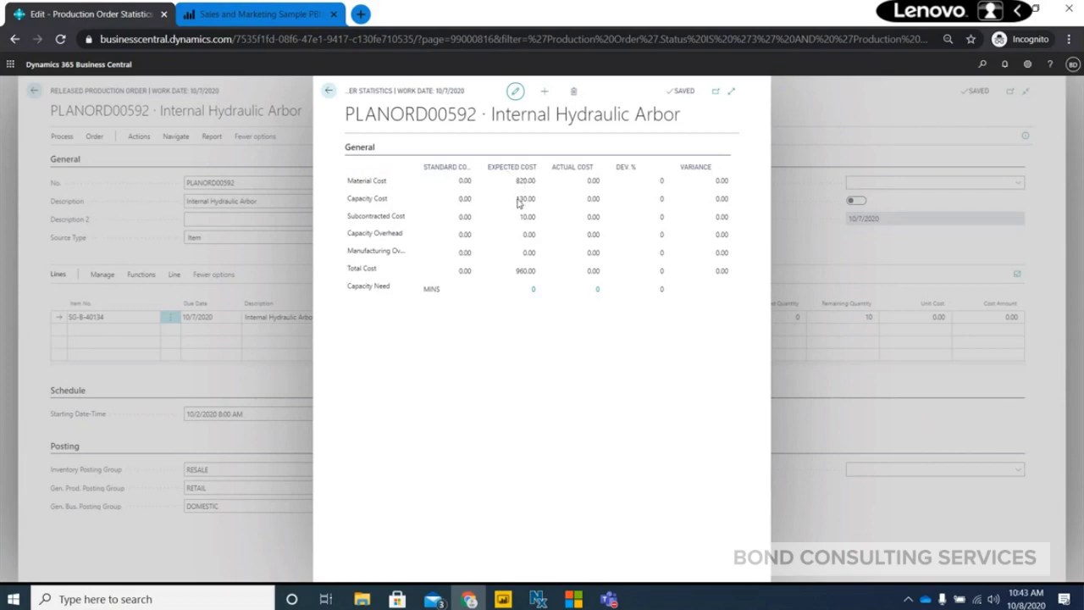
pyautogui.moveTo(518, 202); pyautogui.dragTo(538, 203)
pyautogui.click(540, 203)
pyautogui.tripleClick(523, 218)
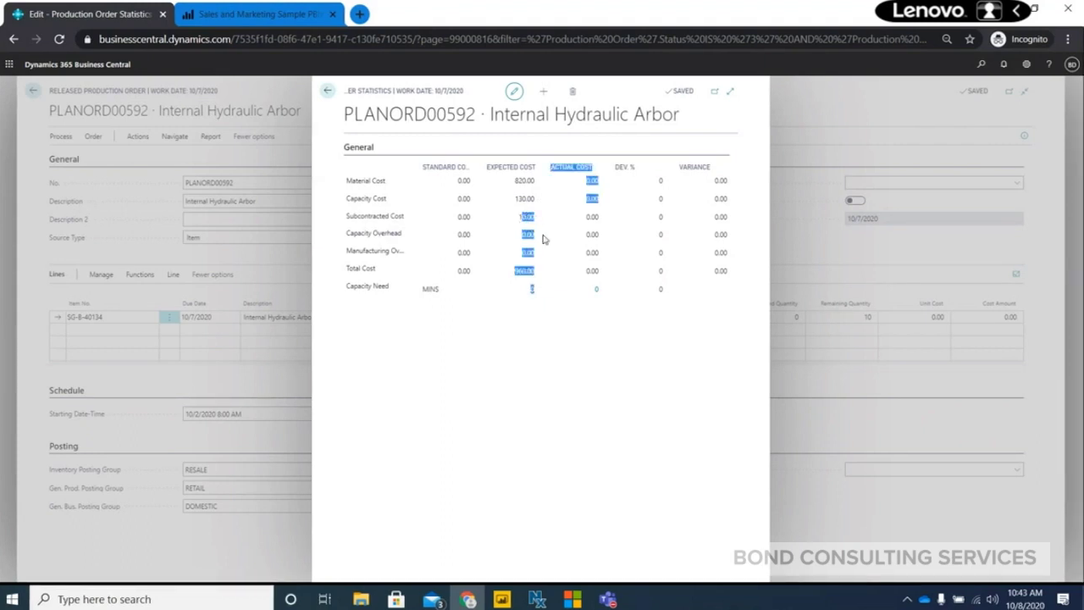
pyautogui.click(529, 236)
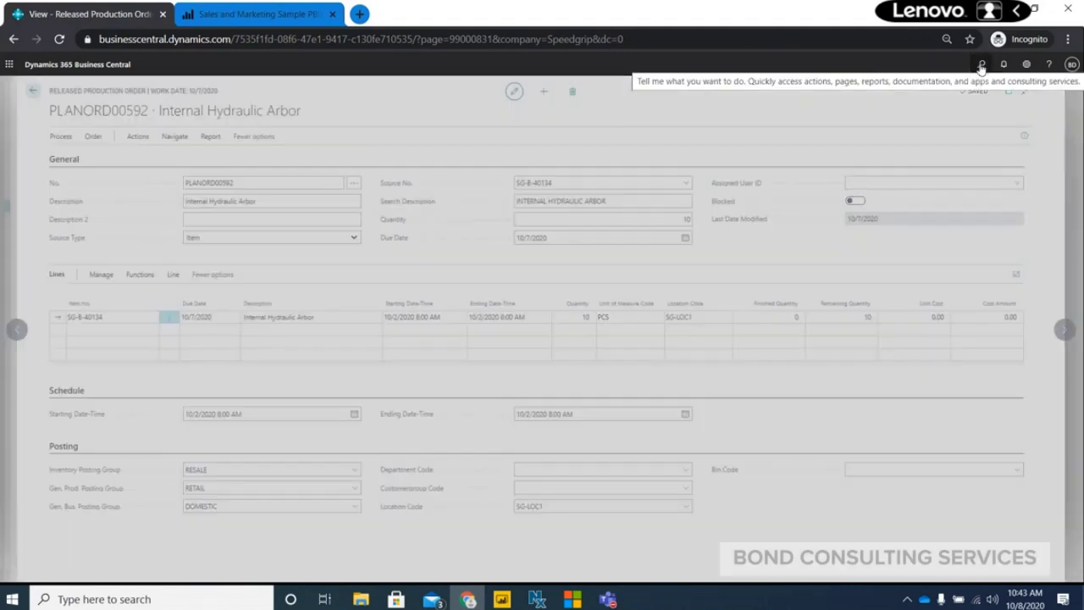
# Search 'finished production' and open finished order PLANORD00248 for Collet.
pyautogui.click(980, 66)
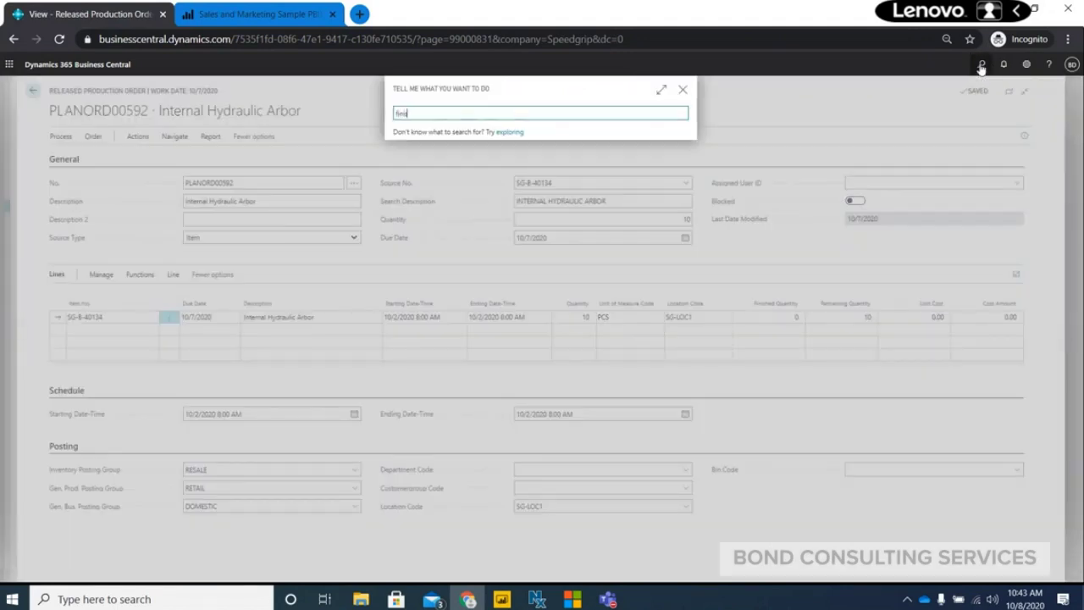
pyautogui.write('finished')
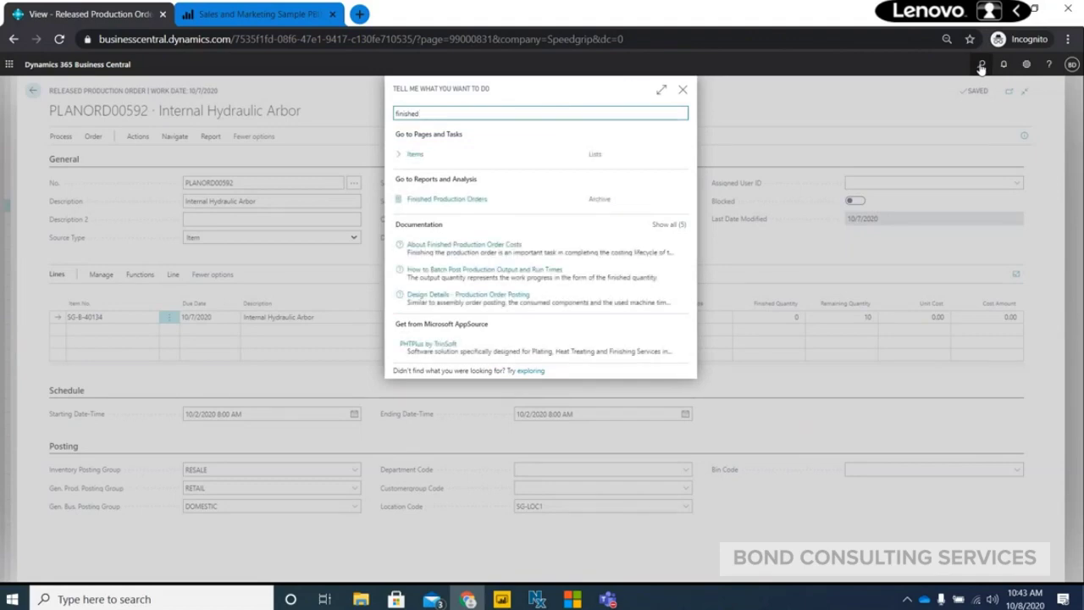
pyautogui.write(' production')
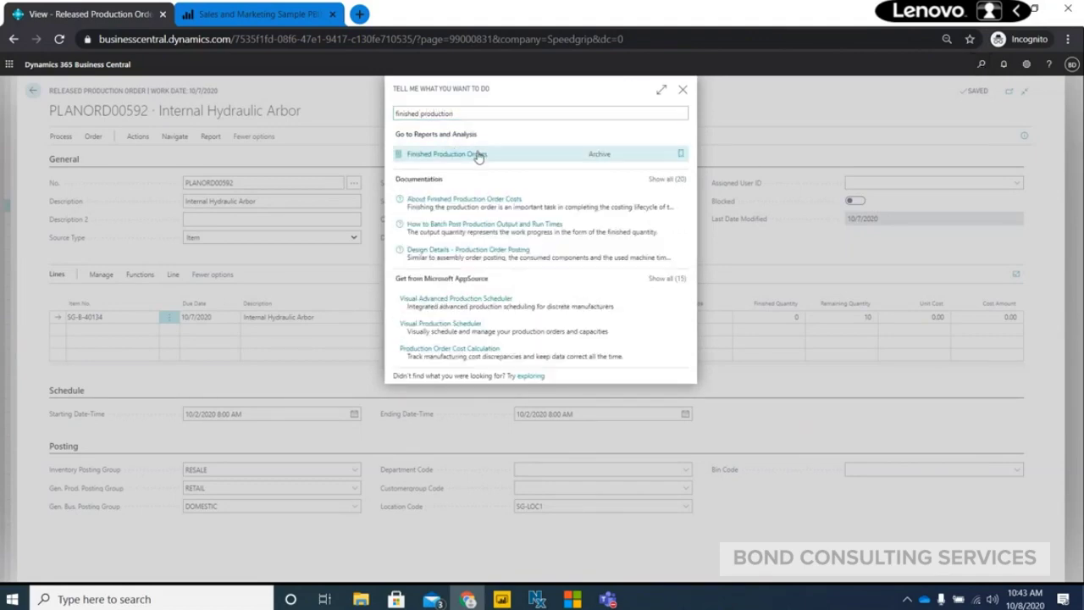
pyautogui.click(478, 155)
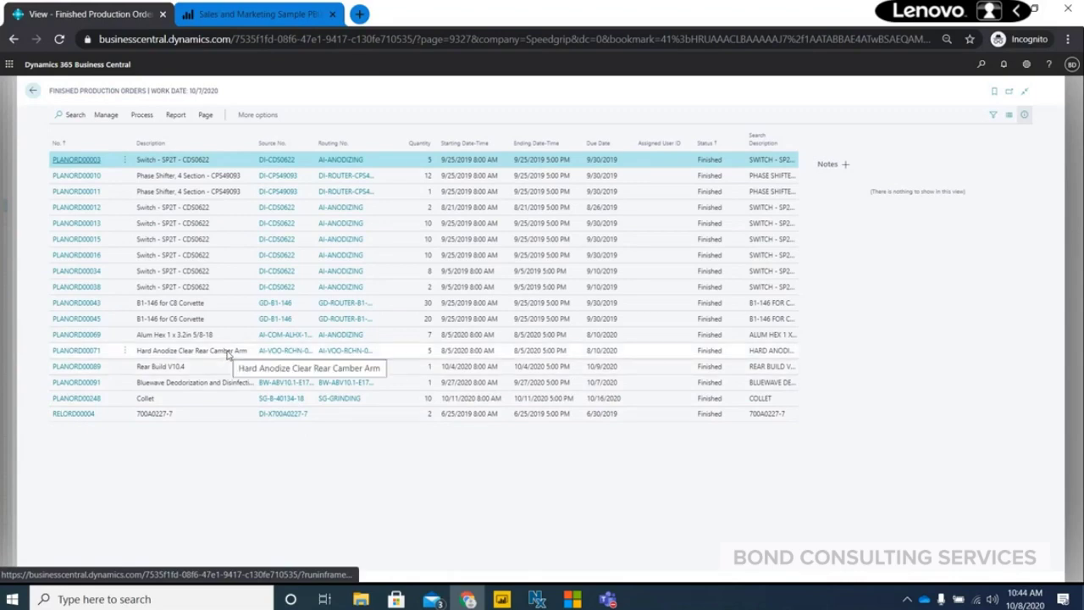
pyautogui.click(75, 401)
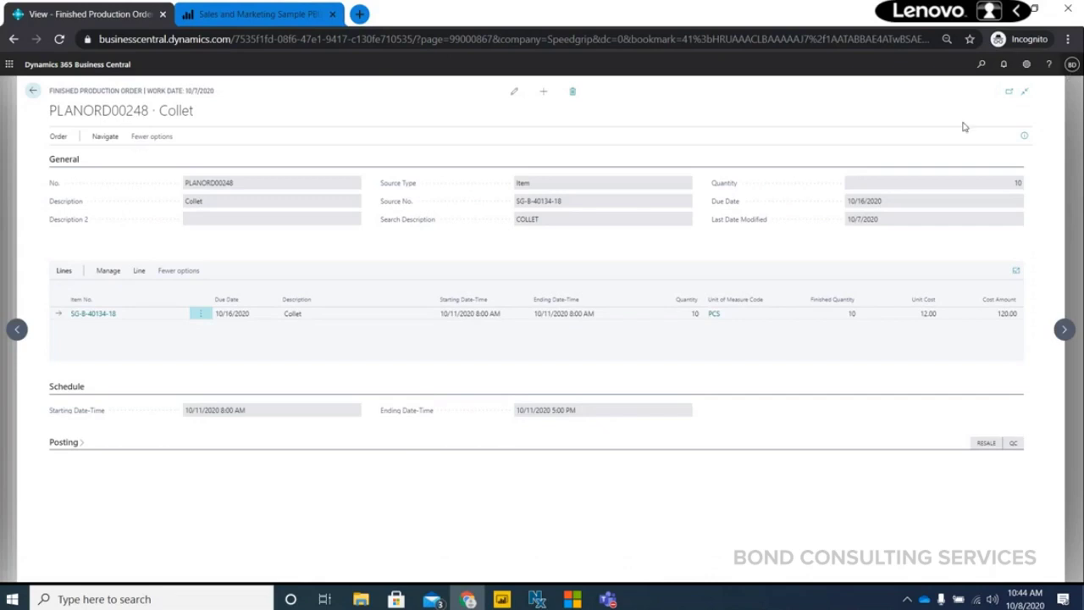
pyautogui.click(58, 136)
# Open PLANORD00248's Statistics and compare the 120.00 expected, 120.00 actual and 120.00 variance totals.
pyautogui.click(143, 158)
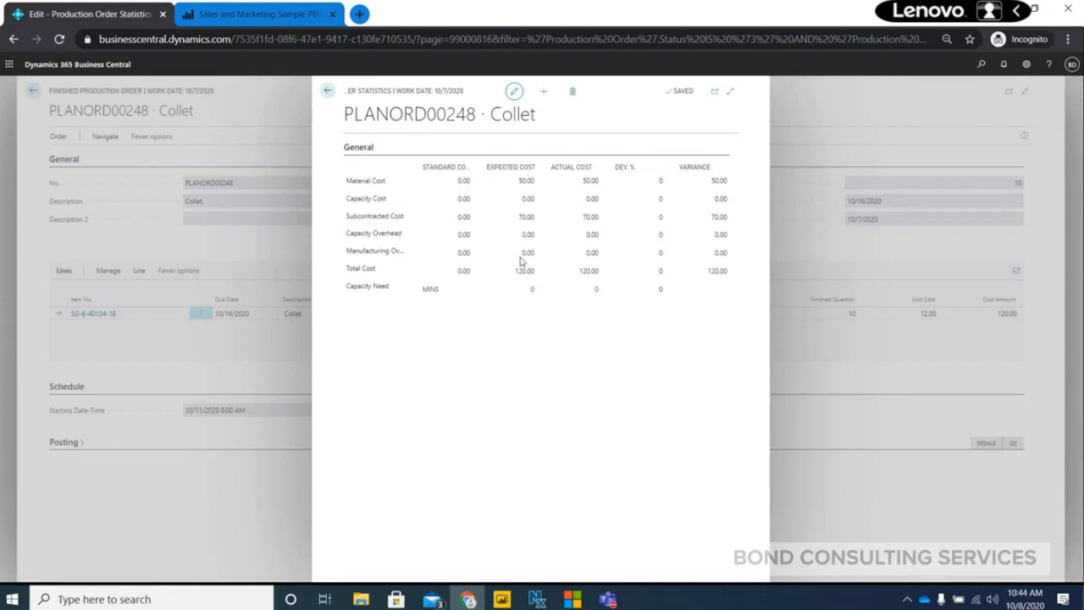
pyautogui.moveTo(517, 278); pyautogui.dragTo(571, 189)
pyautogui.click(581, 273)
pyautogui.doubleClick(586, 271)
pyautogui.doubleClick(712, 271)
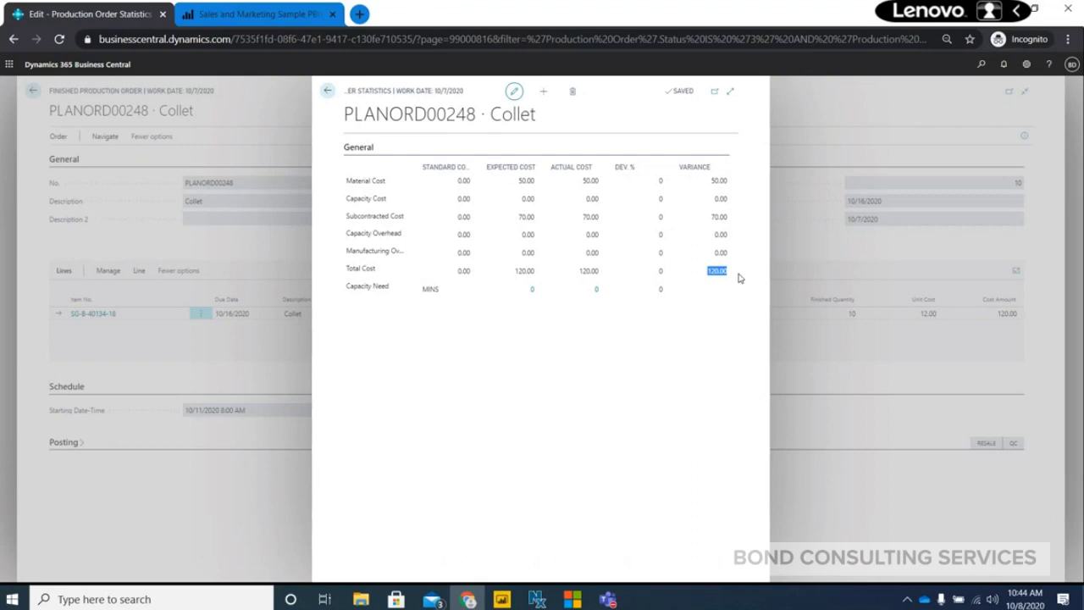